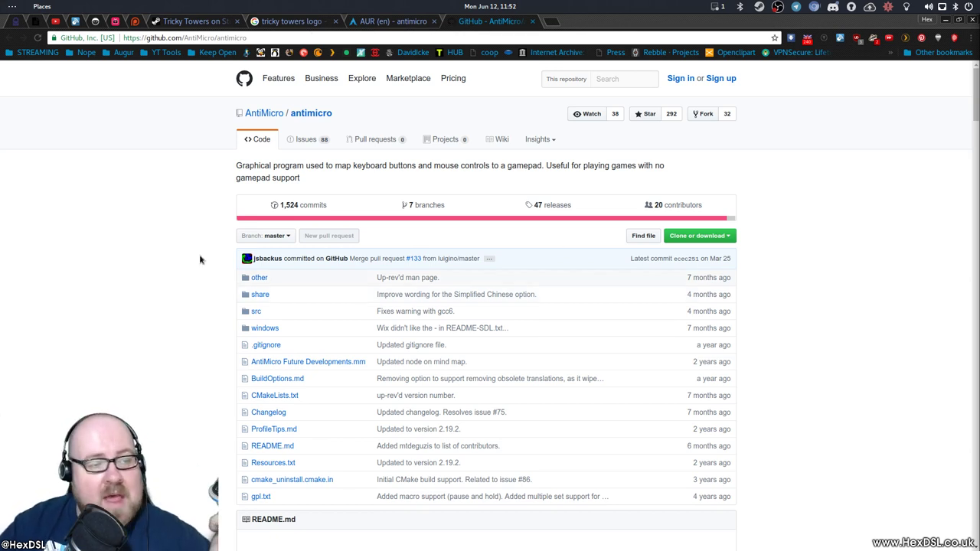
Review the antimicro package details on its AUR page.
click(389, 21)
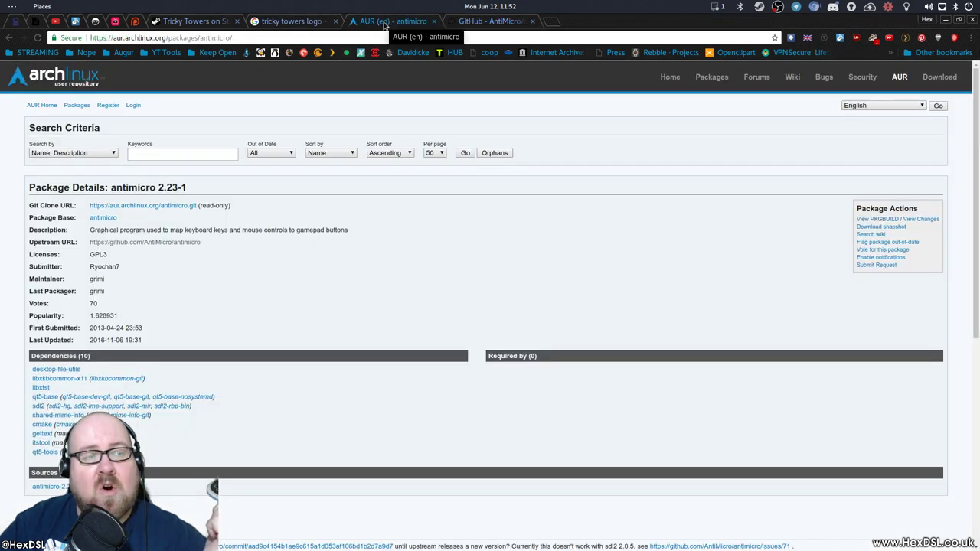
scroll(758, 176, down, 2)
scroll(809, 153, up, 2)
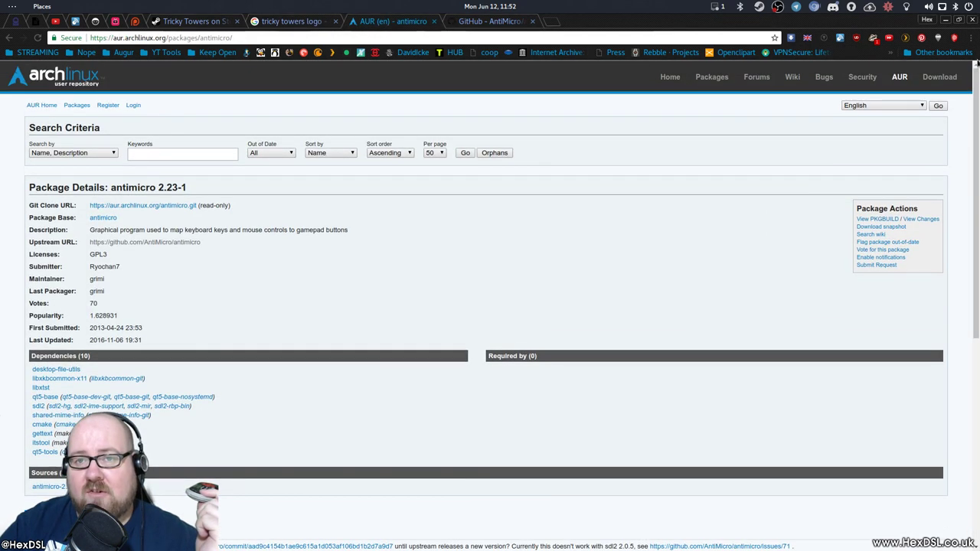
Minimize the browser and launch AntiMicro alongside the running Hammerwatch window.
click(946, 23)
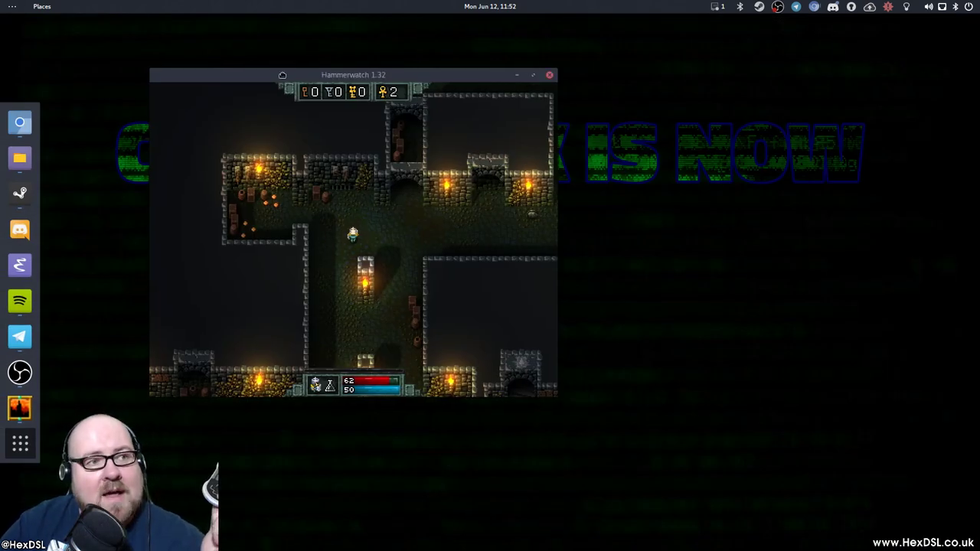
click(284, 78)
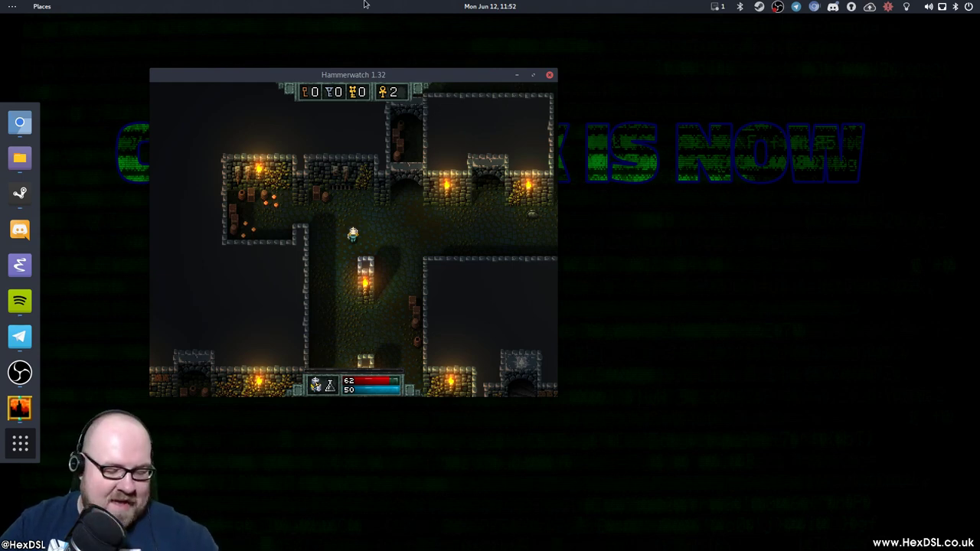
key(super)
text(anti)
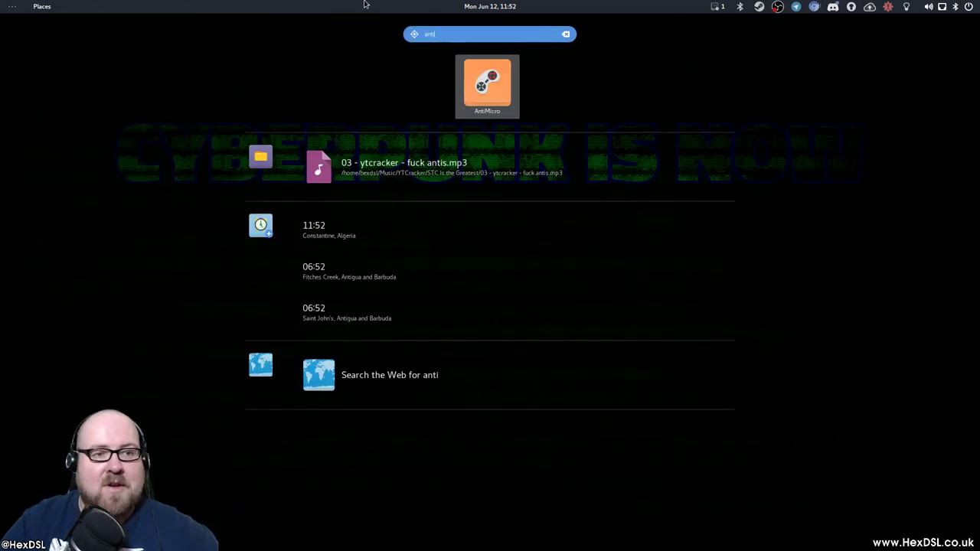
key(Return)
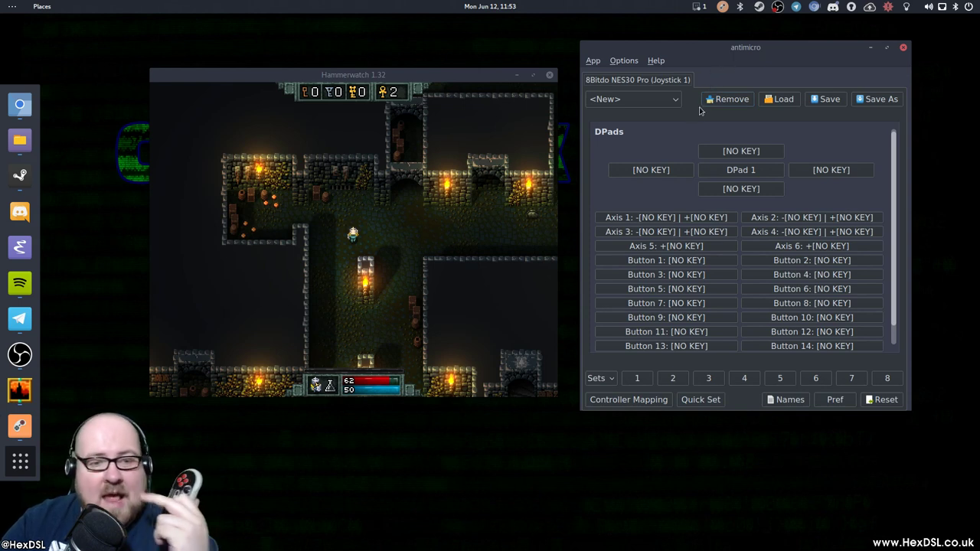
Try Hammerwatch's keyboard controls by walking the character through the dungeon corridors with WASD and attacking with the arrow keys.
click(463, 77)
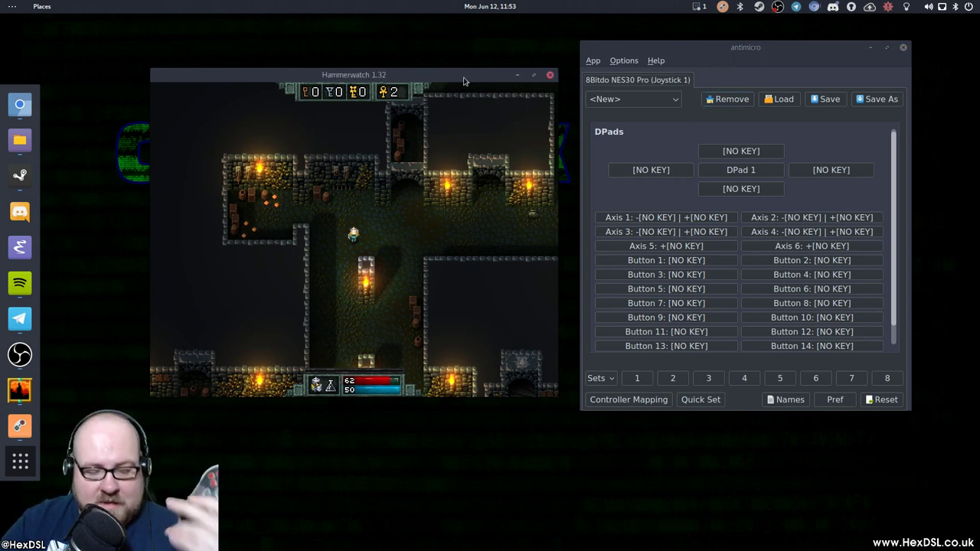
key(s)
key(a)
key(d)
key(w)
key(a)
key(a)
key(w)
key(s)
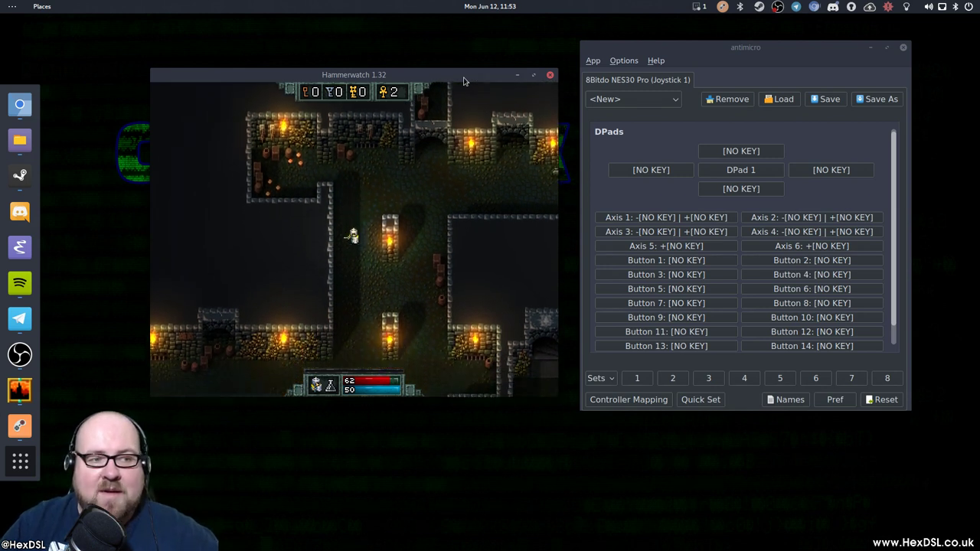
key(d)
key(s)
key(a)
key(w)
key(s)
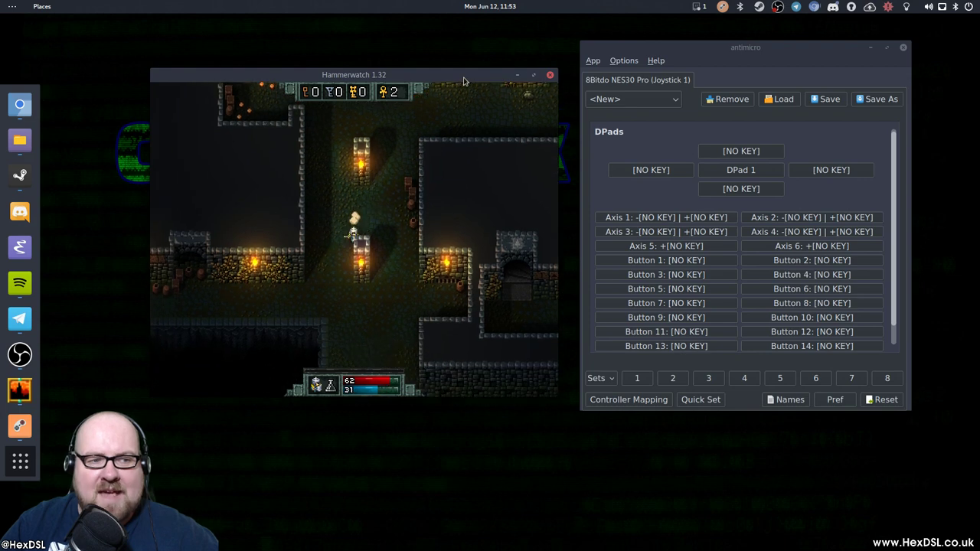
key(a)
key(s)
key(d)
key(a)
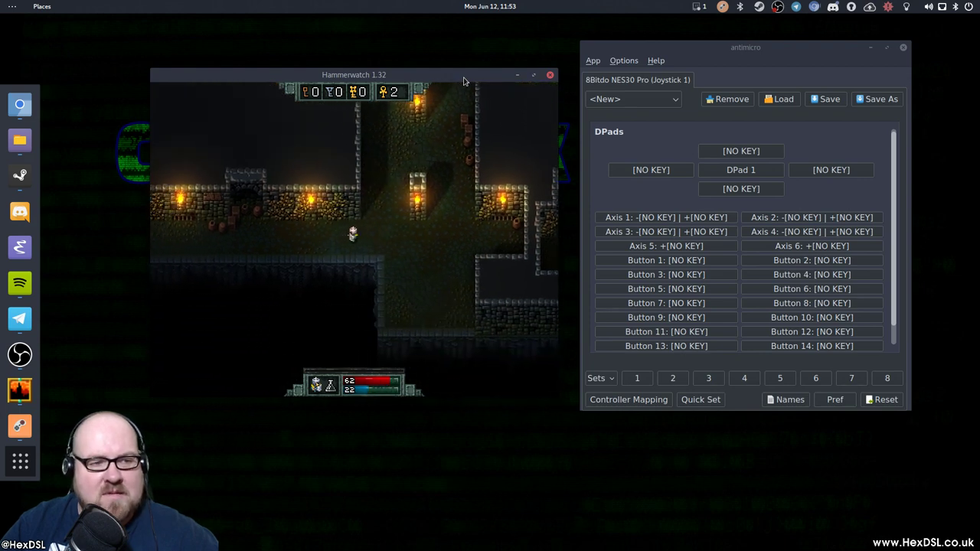
key(Left)
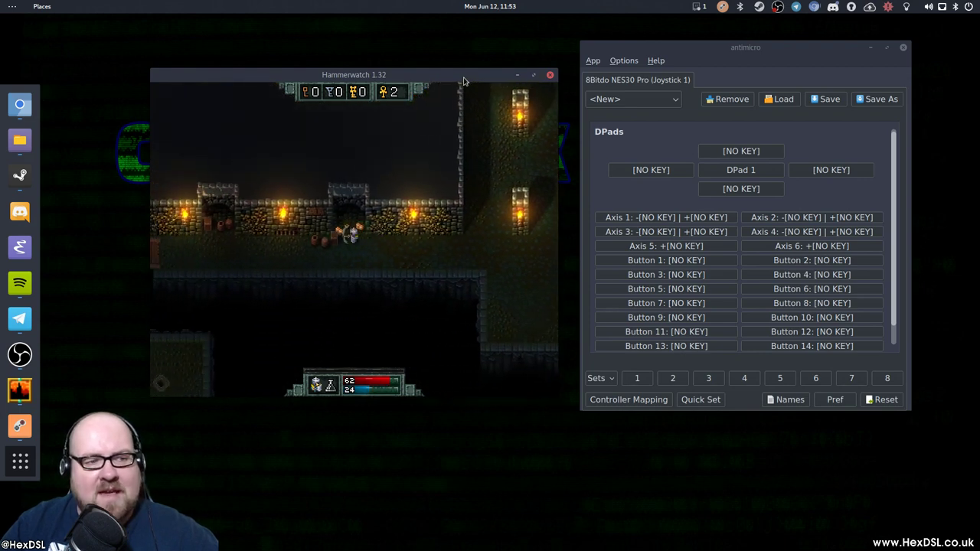
key(Left)
key(Right)
key(Up)
key(Down)
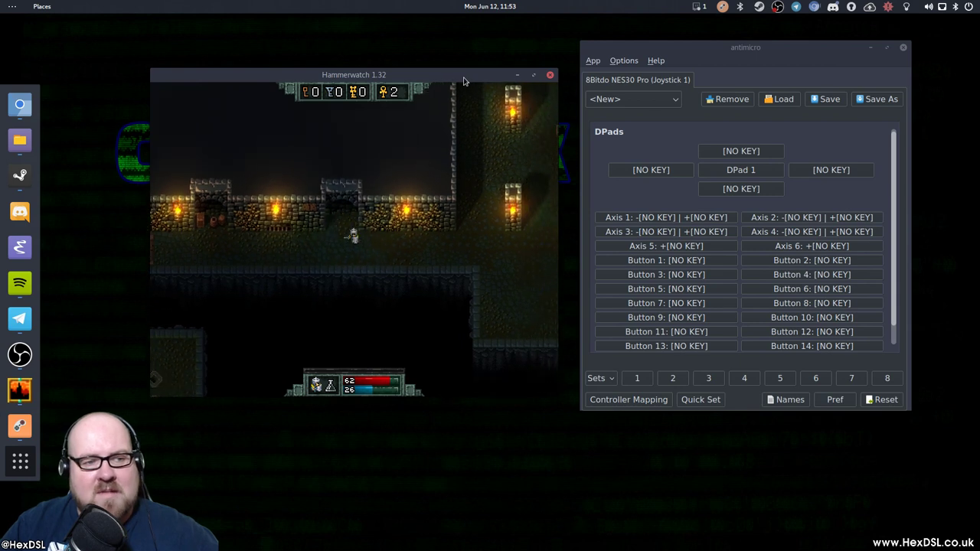
key(Left)
key(Left)
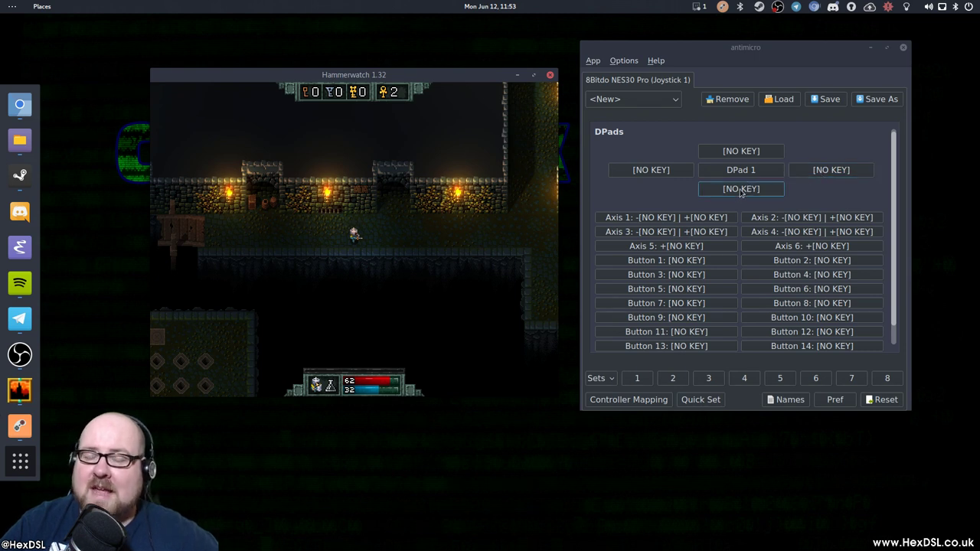
Start Quick Set and map the gamepad's DPad 1 left, right, up and down to A, D, W and S.
click(700, 400)
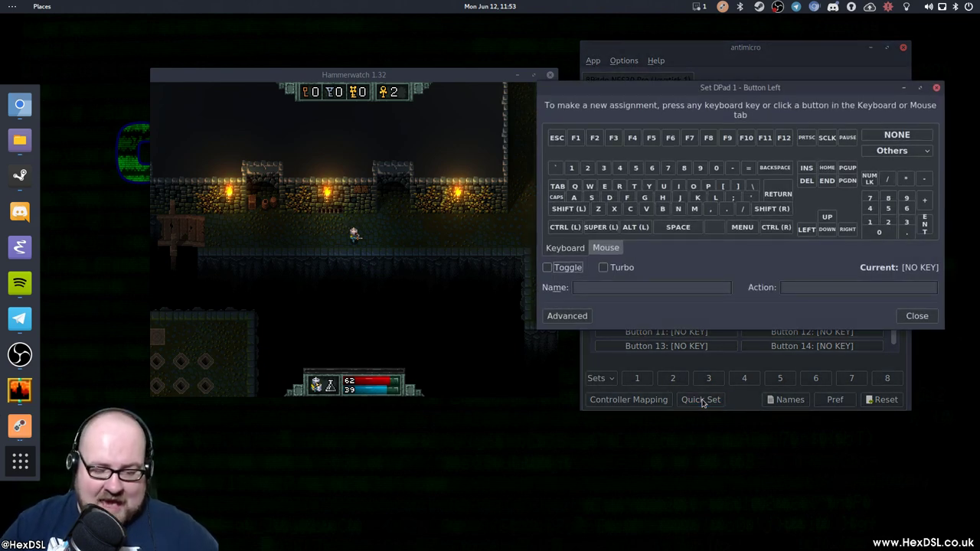
key(Left)
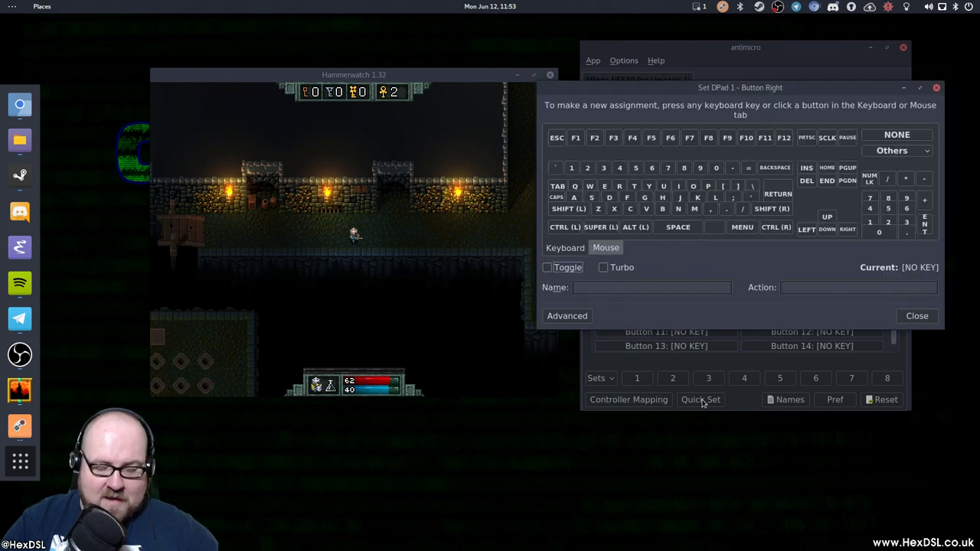
key(Right)
key(Up)
key(Down)
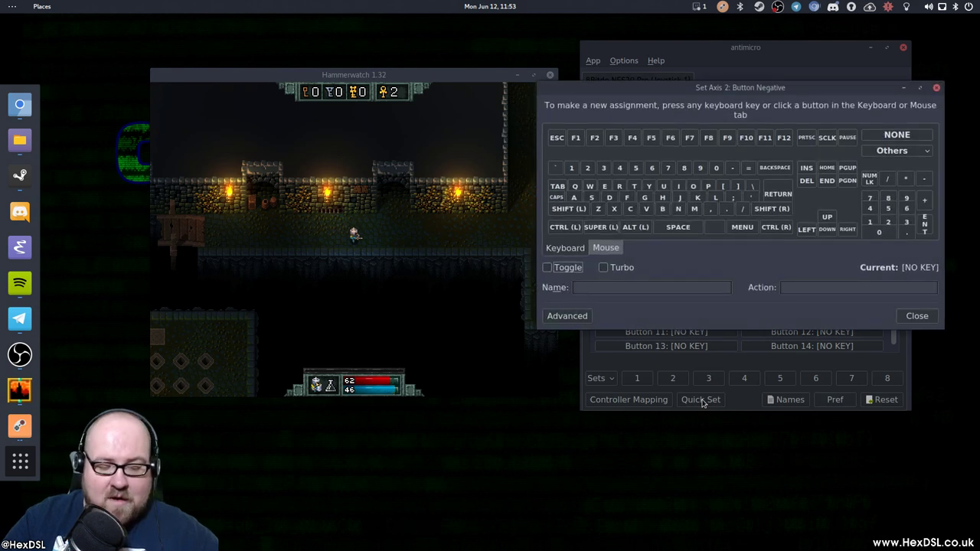
Map Axis 2 negative and positive to W and S, and Axis 1 negative and positive to A and D.
key(Up)
key(Down)
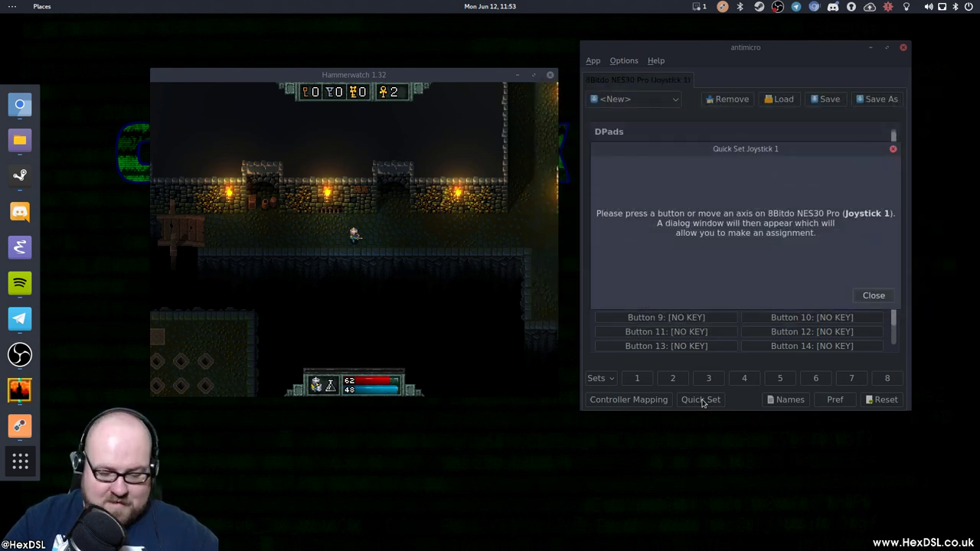
key(Left)
key(Left)
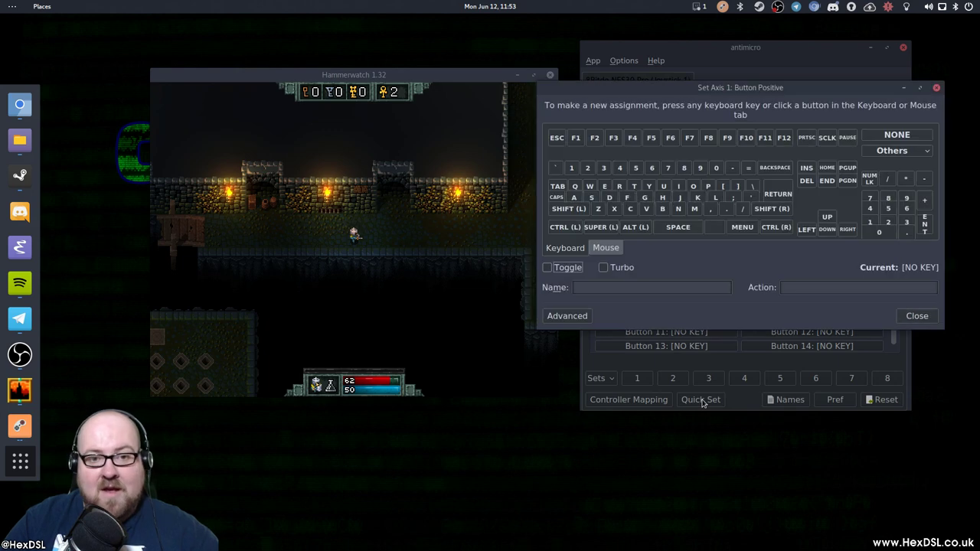
key(Right)
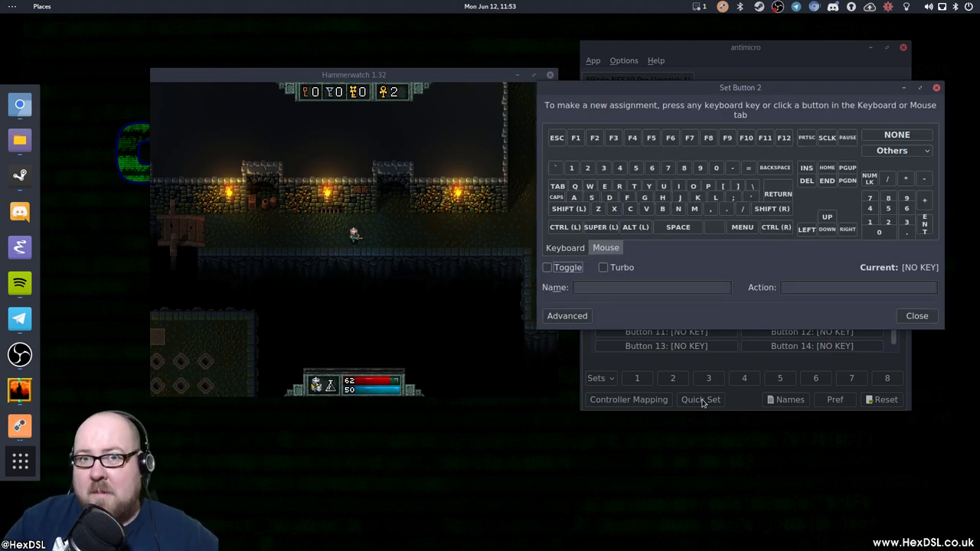
Map Button 2 to UP, Button 5 to LEFT and Button 1 to RIGHT, and finish Quick Set.
key(space)
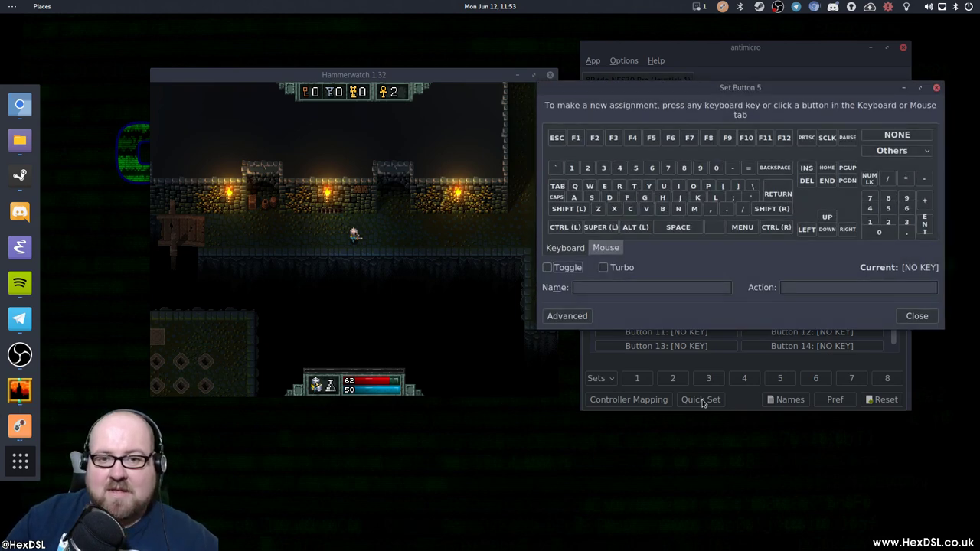
key(space)
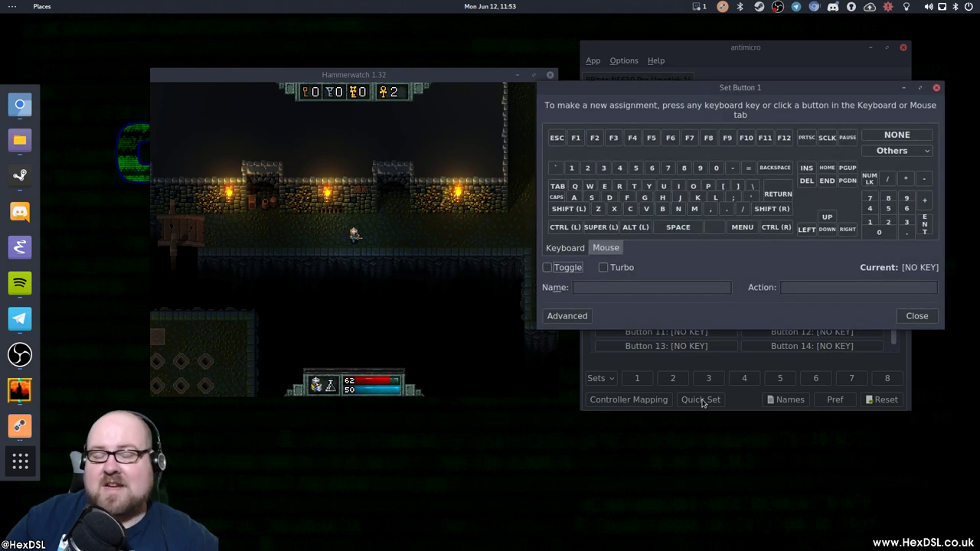
key(Escape)
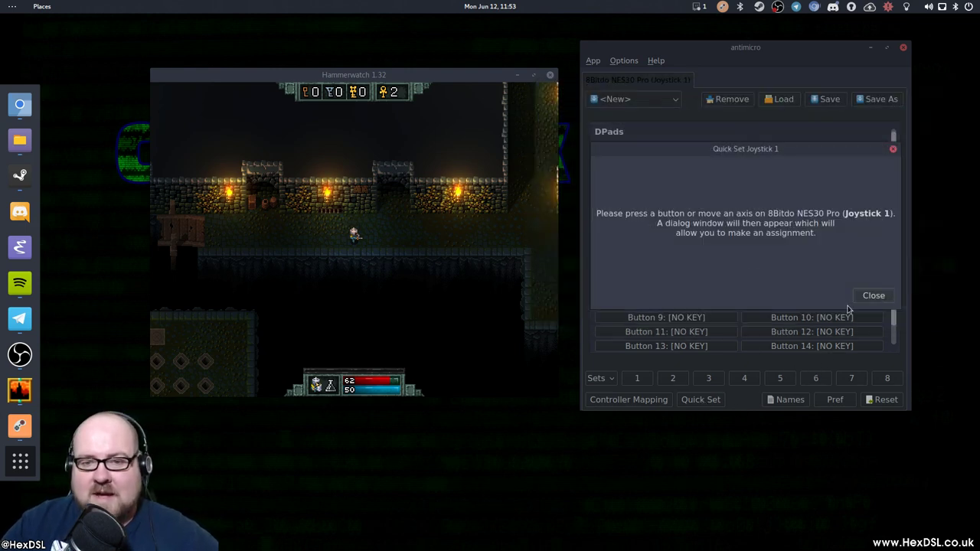
click(873, 295)
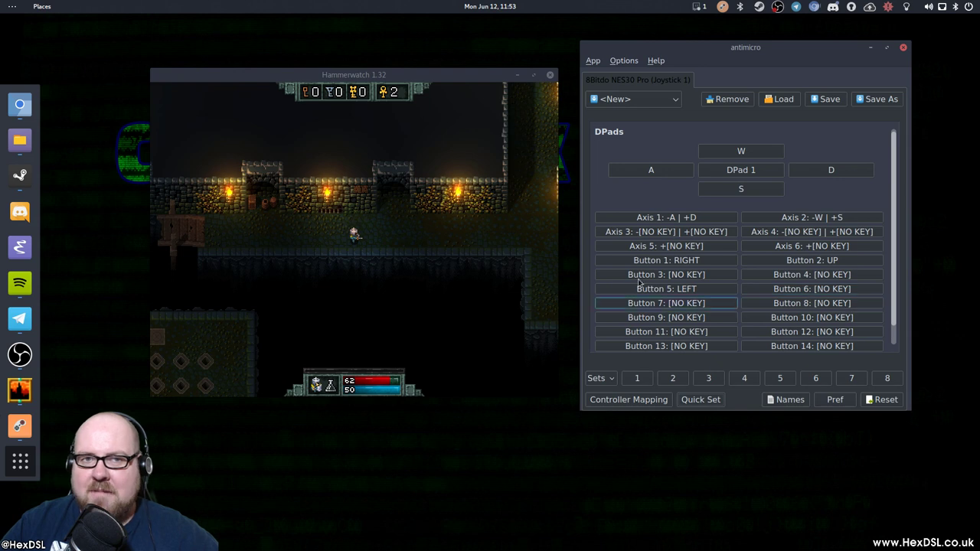
Test the gamepad mapping in Hammerwatch by moving the character left and right repeatedly.
click(305, 82)
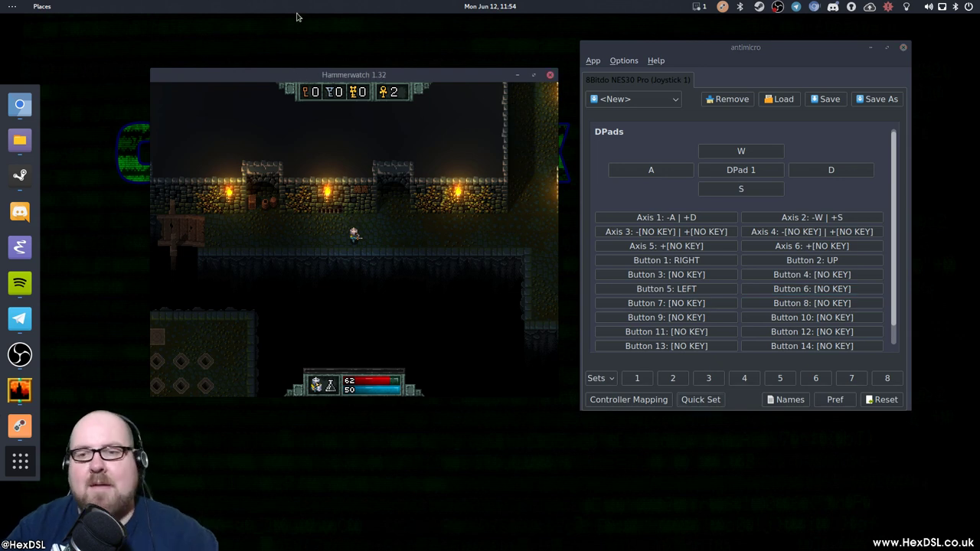
key(a)
key(d)
key(a)
key(d)
key(a)
key(d)
key(a)
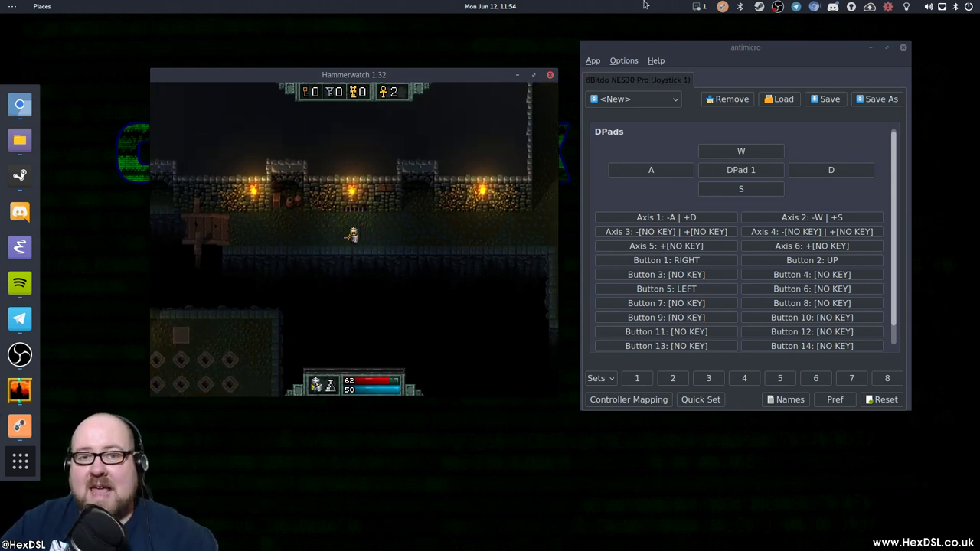
Minimize the antimicro window, restore it from the system tray, and look at its list of profiles.
drag(765, 49, 792, 50)
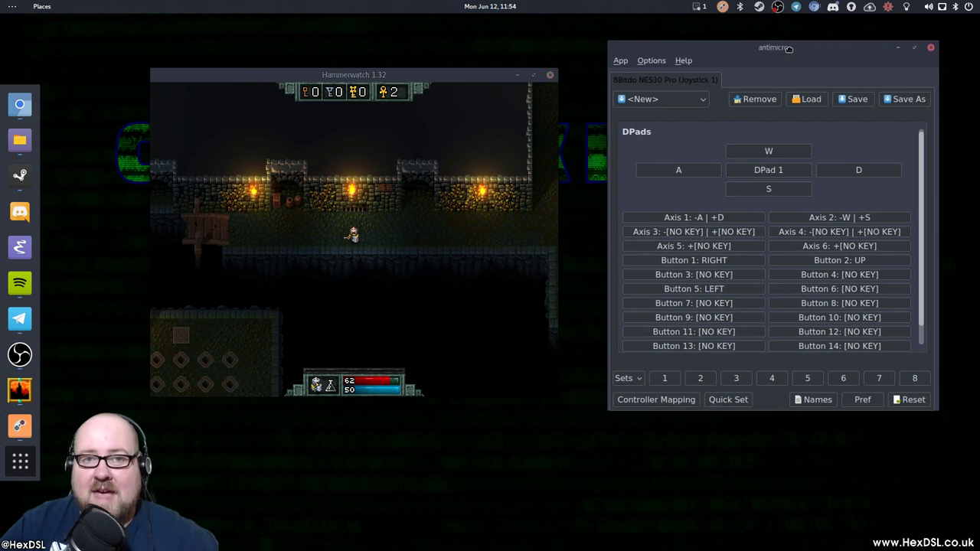
click(899, 48)
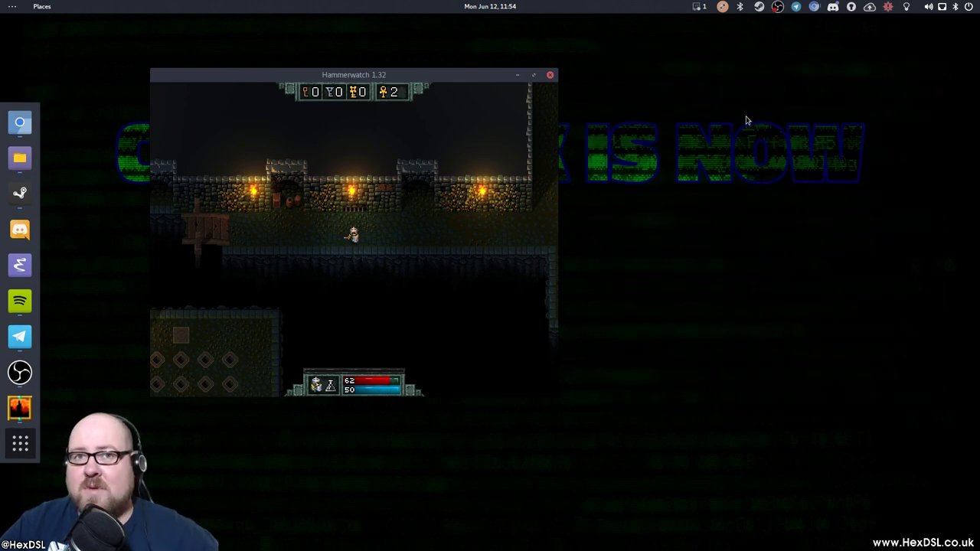
click(722, 10)
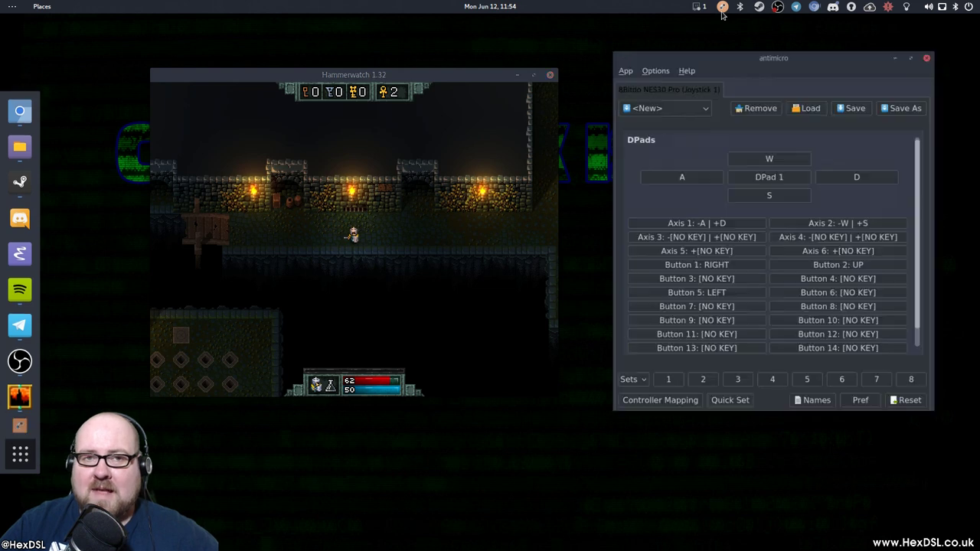
click(705, 101)
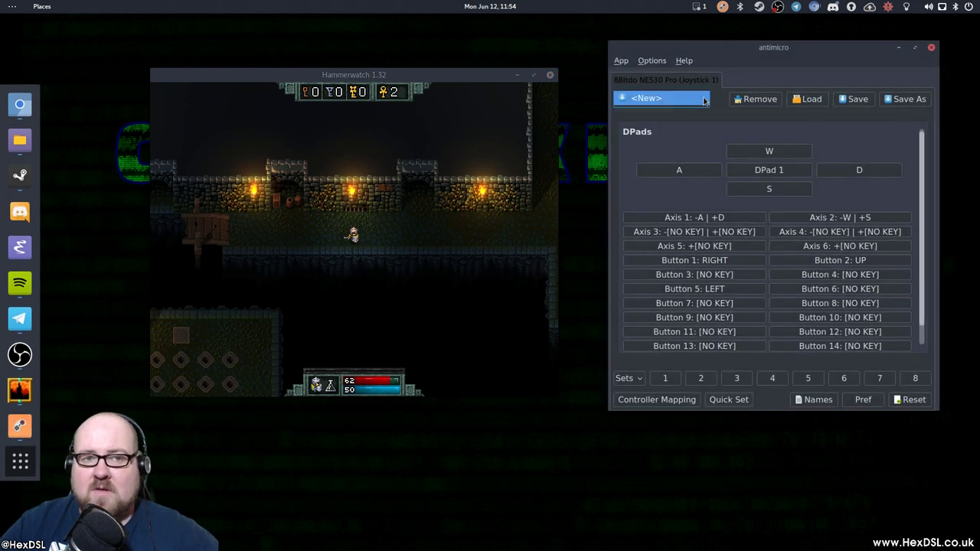
click(704, 100)
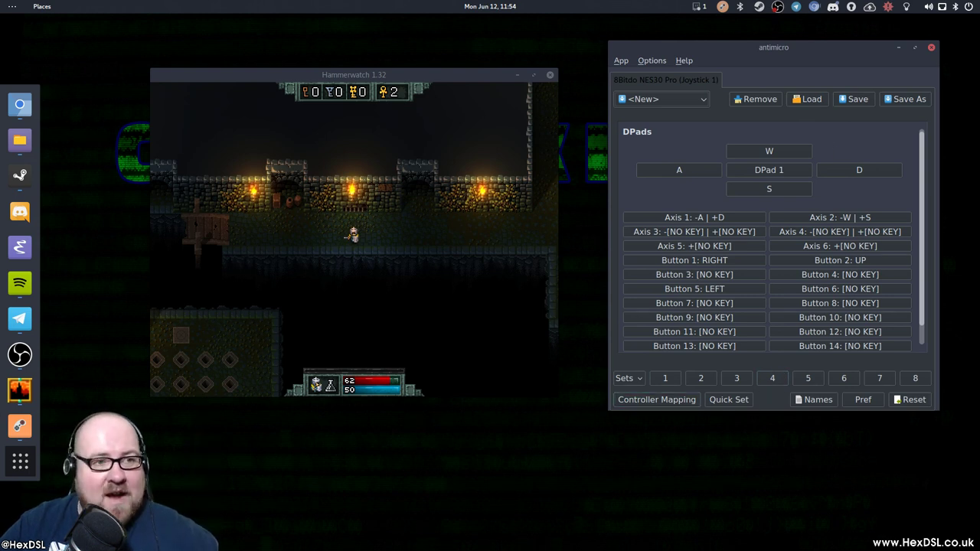
Shift the Hammerwatch window slightly and test the mapping by walking the character right and up through the corridors.
drag(445, 77, 461, 83)
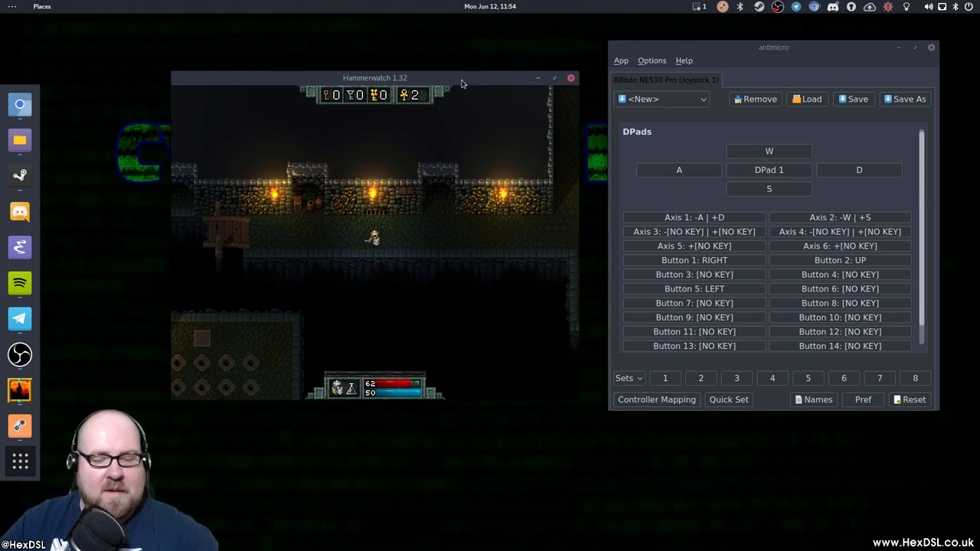
key(Right)
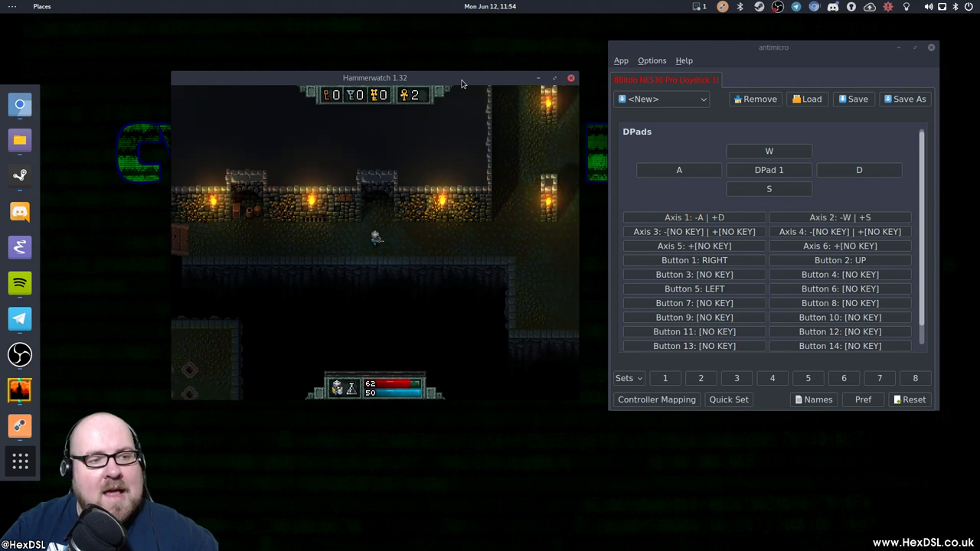
key(d)
key(w)
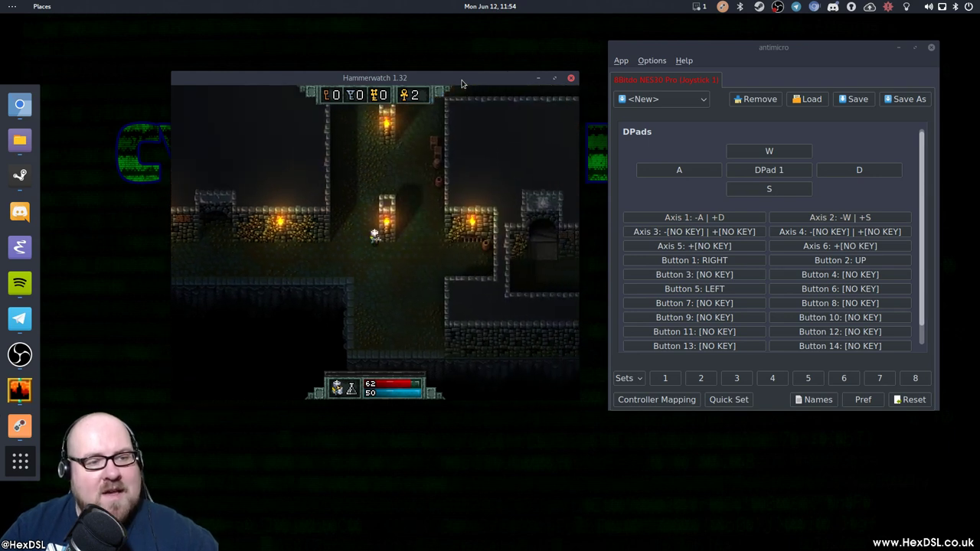
key(d)
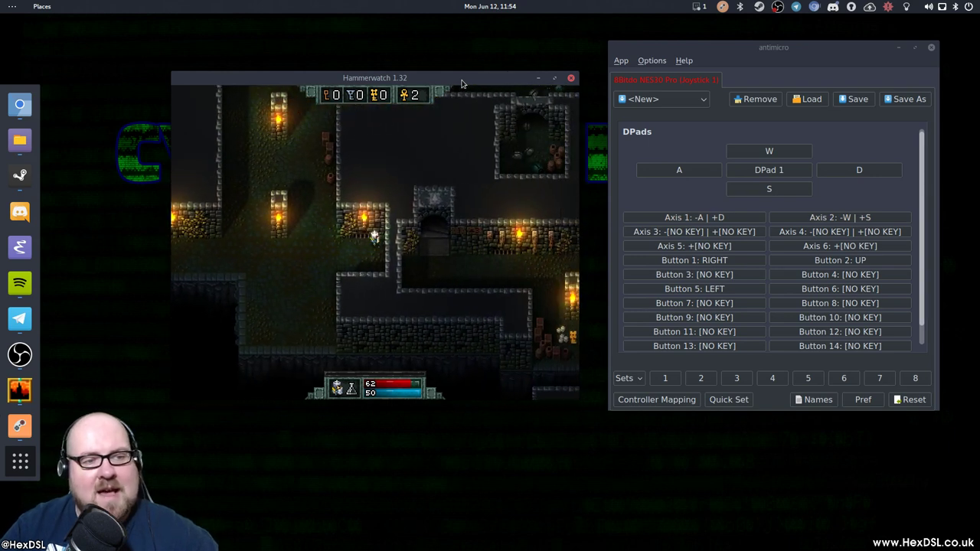
key(w)
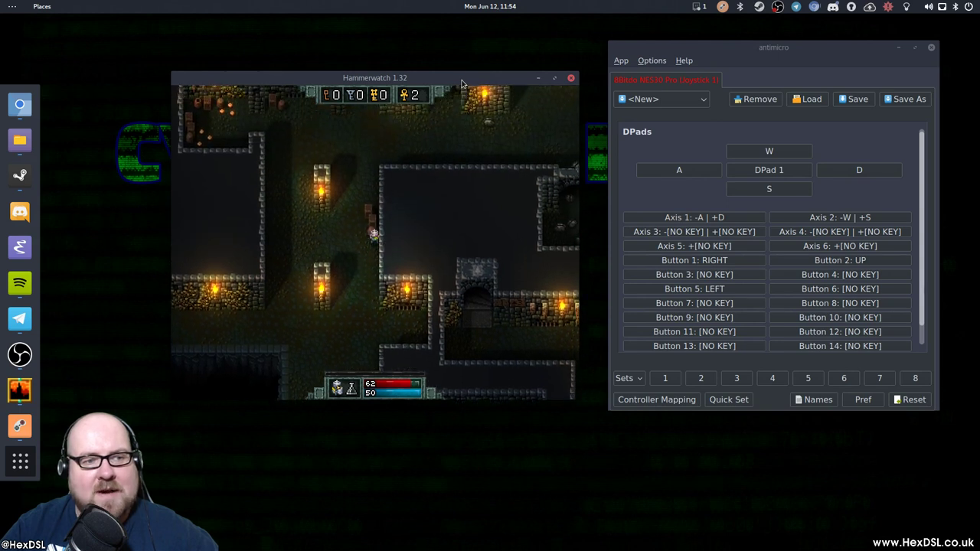
Walk the character up the corridor into the small torchlit dead-end room to the west and smash its crates.
key(a)
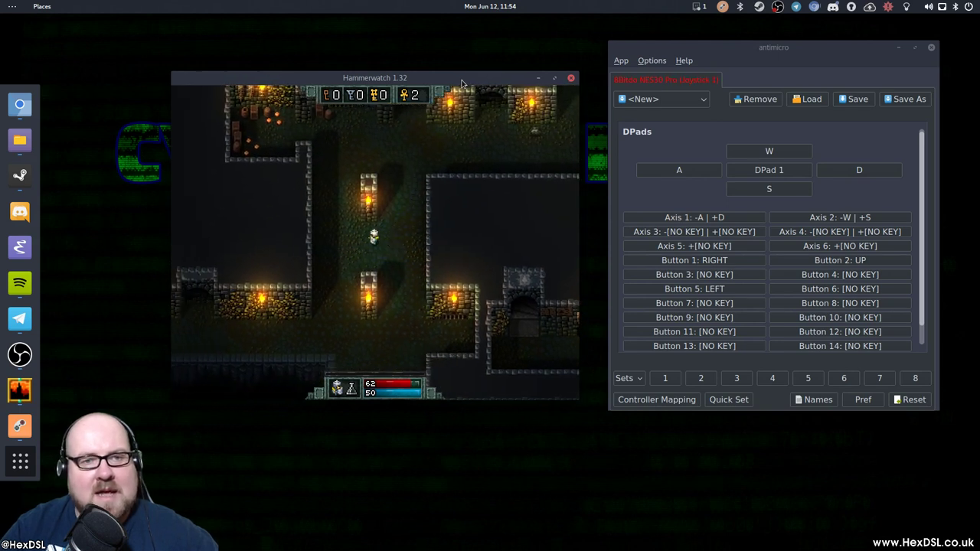
key(w)
key(a)
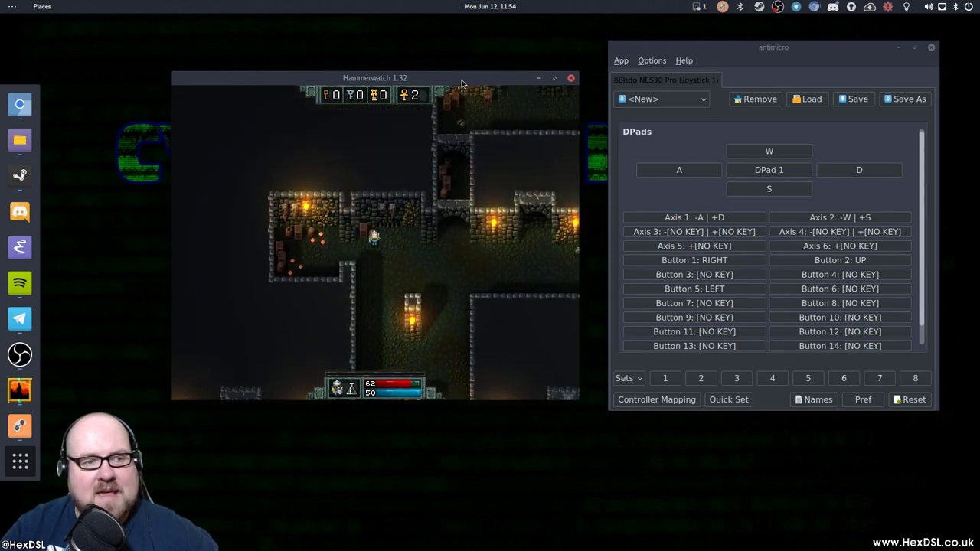
key(a)
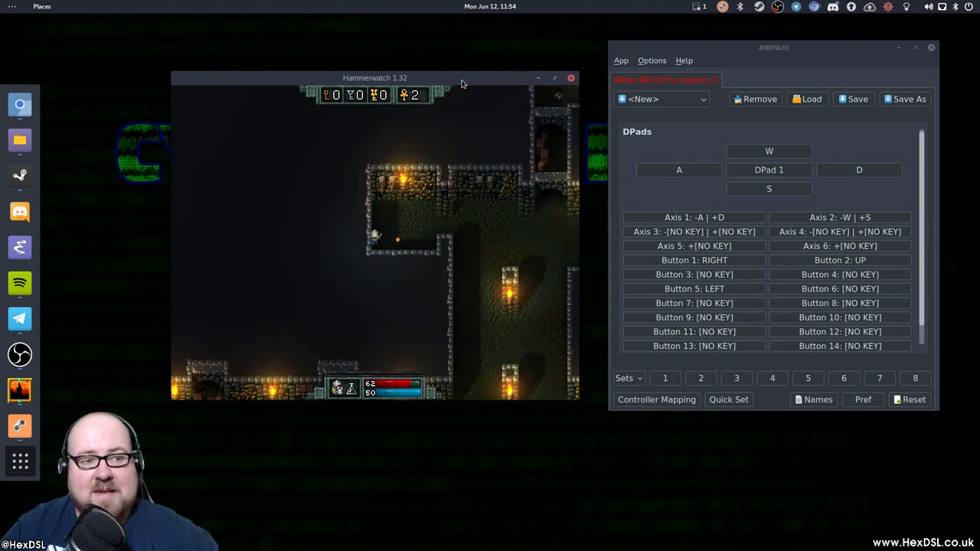
key(a)
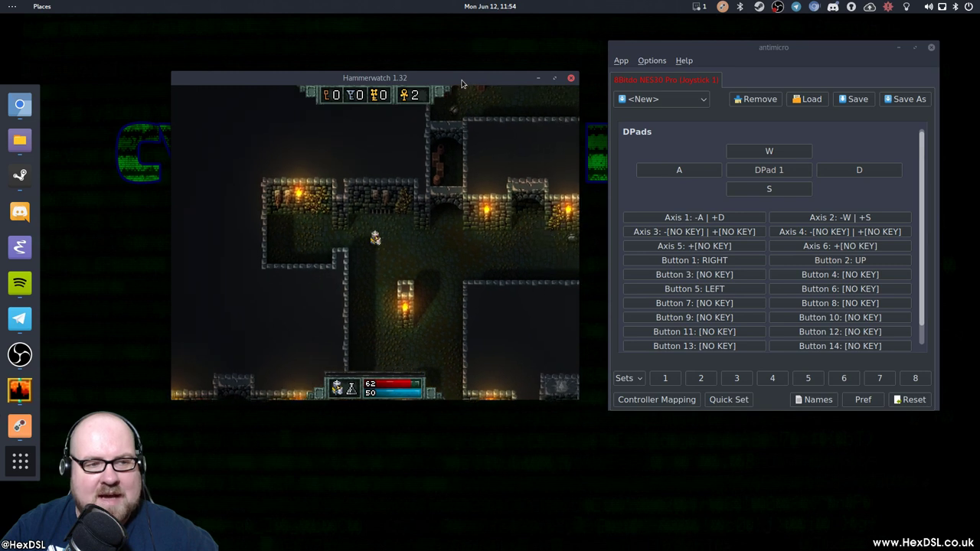
Leave the cleared room and walk north through the narrow archway passage, attacking the crates beyond it.
key(d)
key(w)
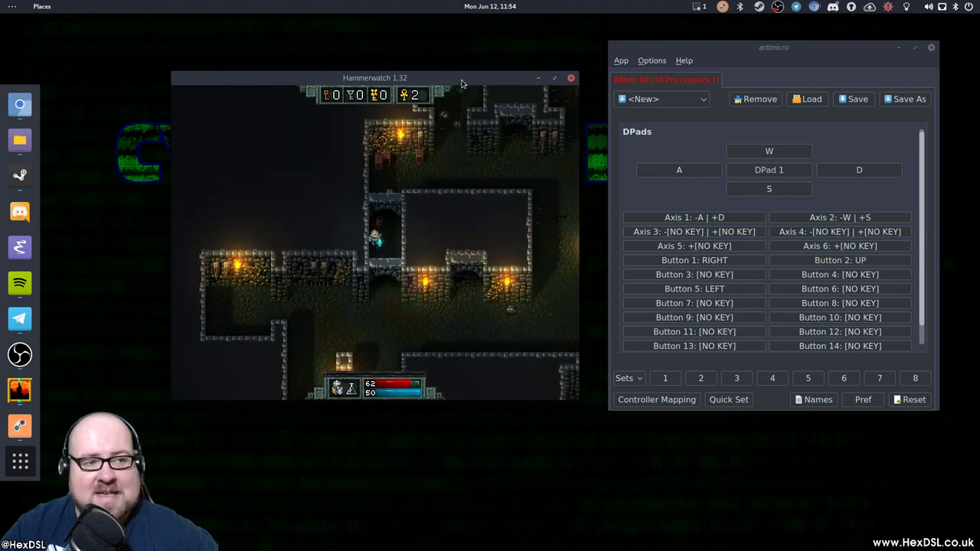
key(w)
key(w)
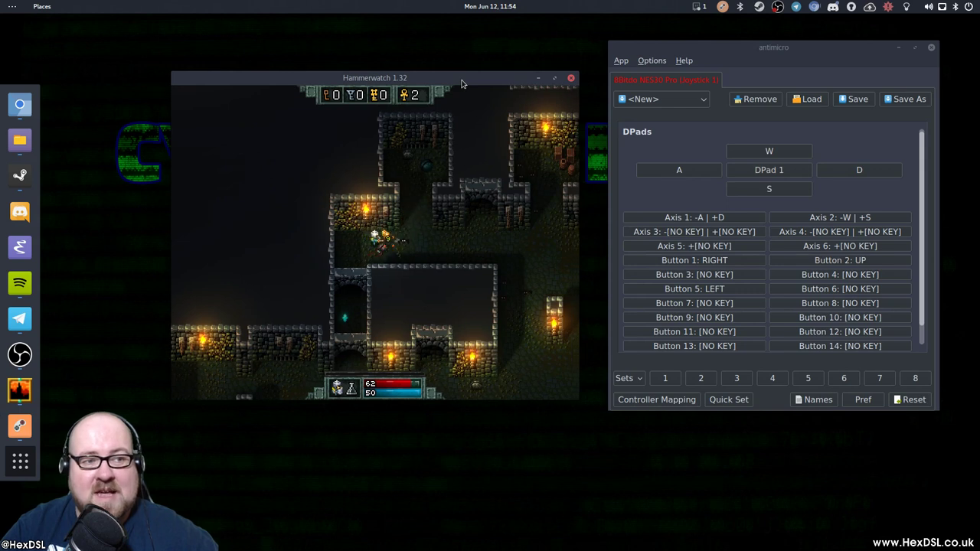
Step back into the archway passage beside the blue crystal, return north and head east along the upper corridor.
key(s)
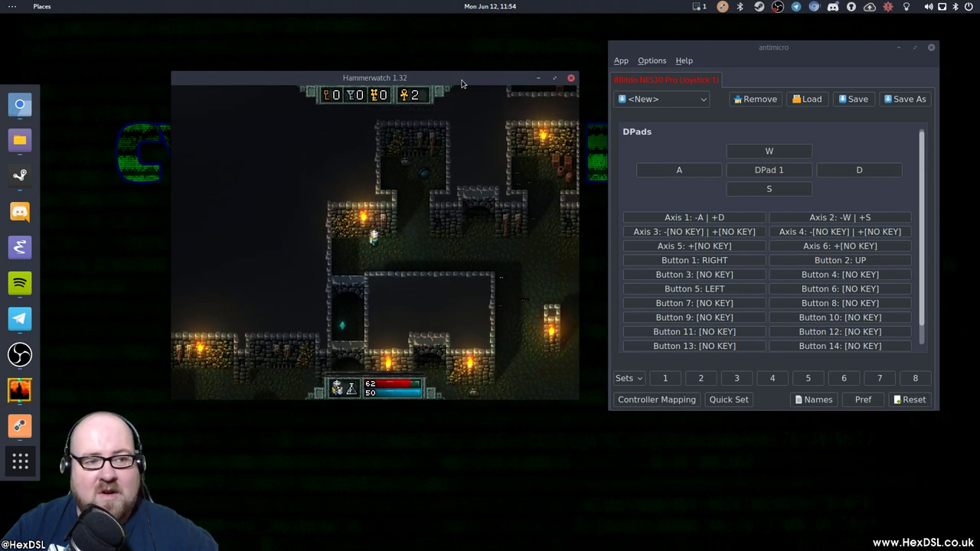
key(s)
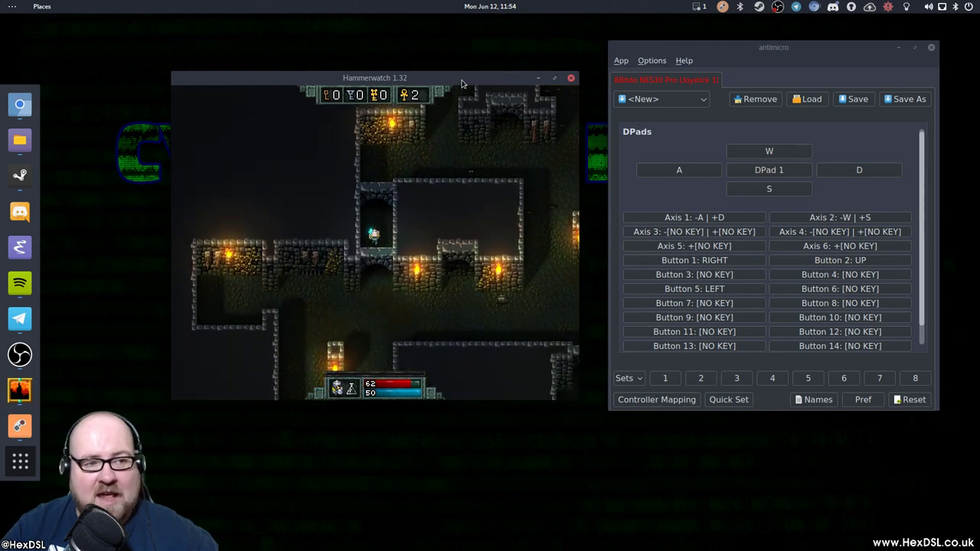
key(w)
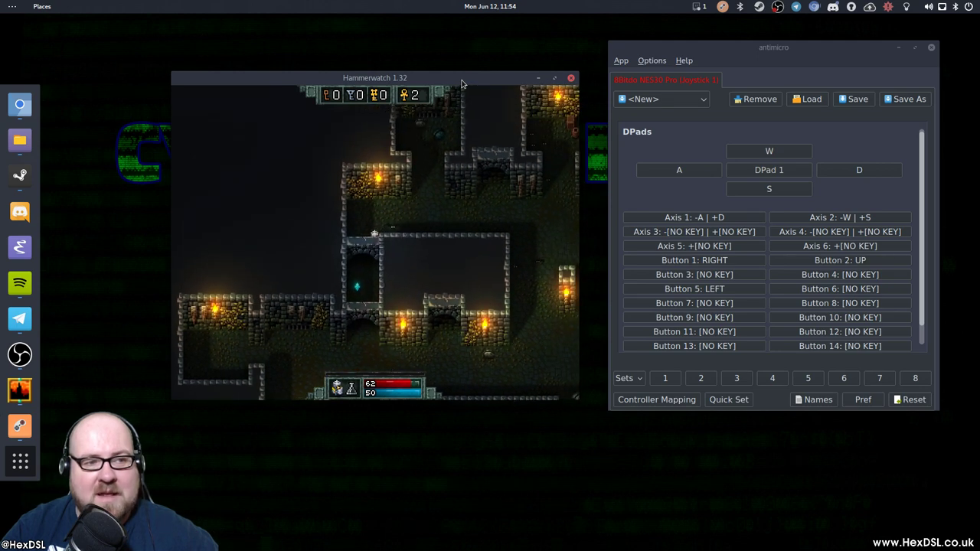
key(d)
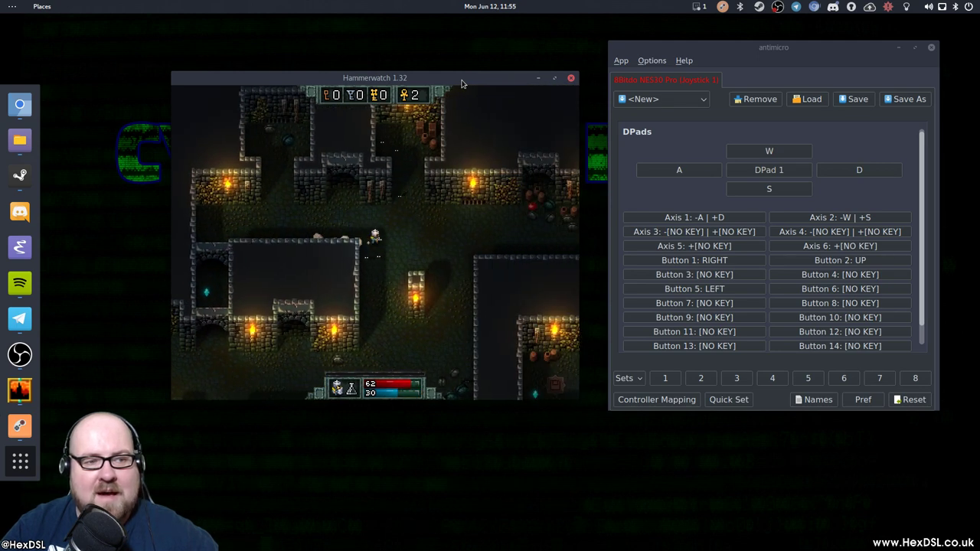
Fight the enemies at the corridor junction and advance east to the red apple beside the barrel alcove.
key(a)
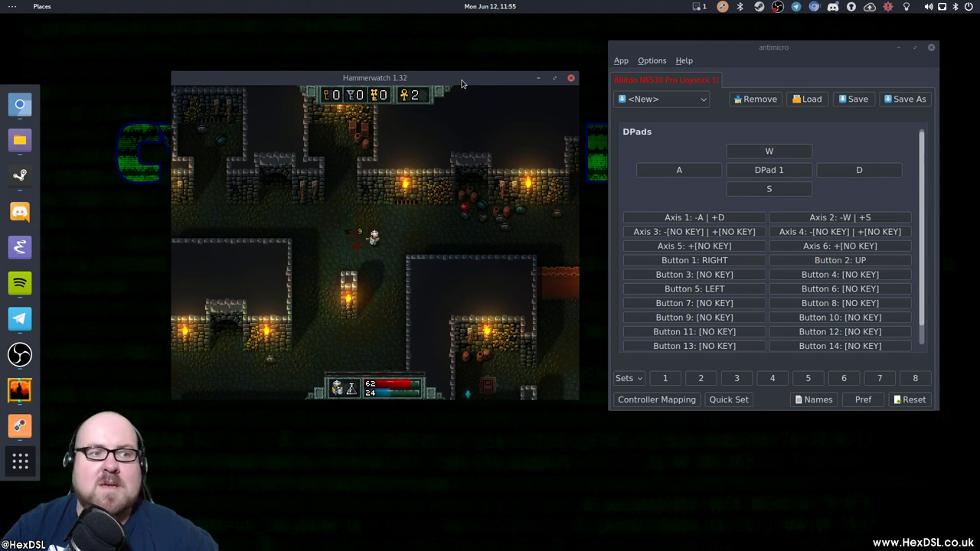
key(a)
key(w)
key(d)
key(Right)
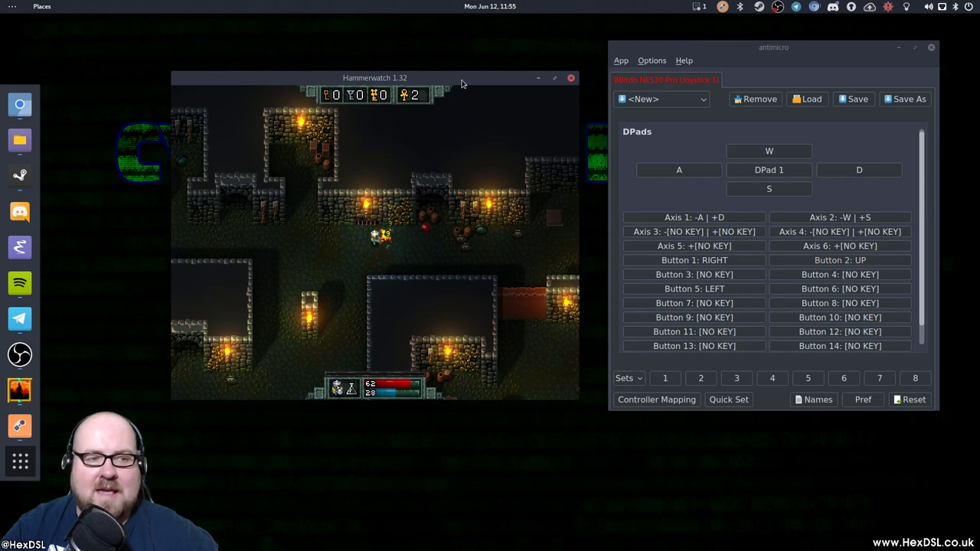
key(d)
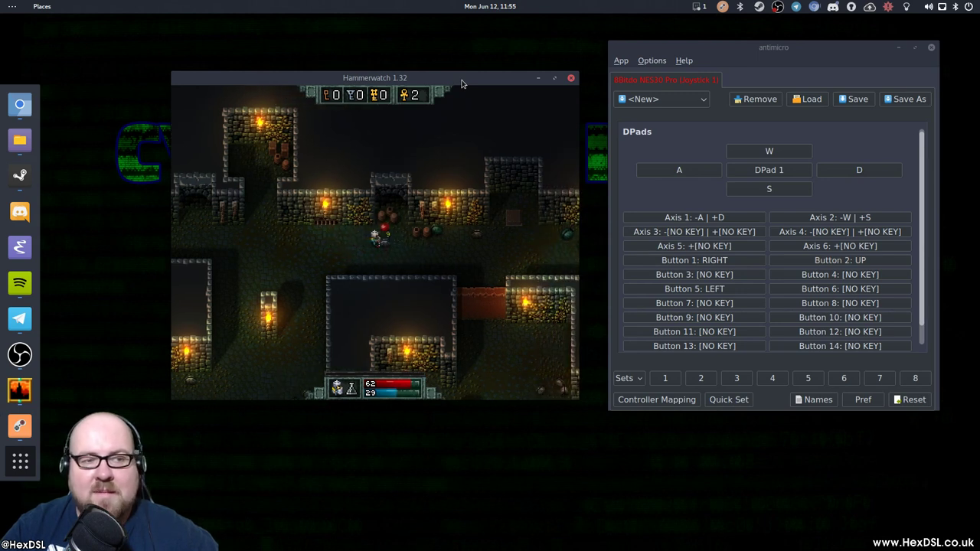
Retreat from and attack the enemies near the barrel alcove, then collect the red apple.
key(w)
key(d)
key(Right)
key(a)
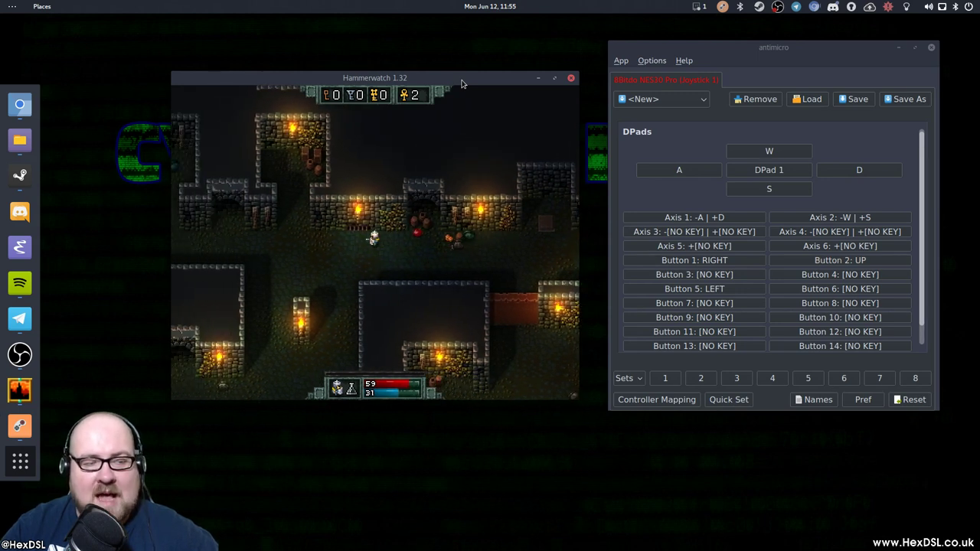
key(d)
key(s)
key(a)
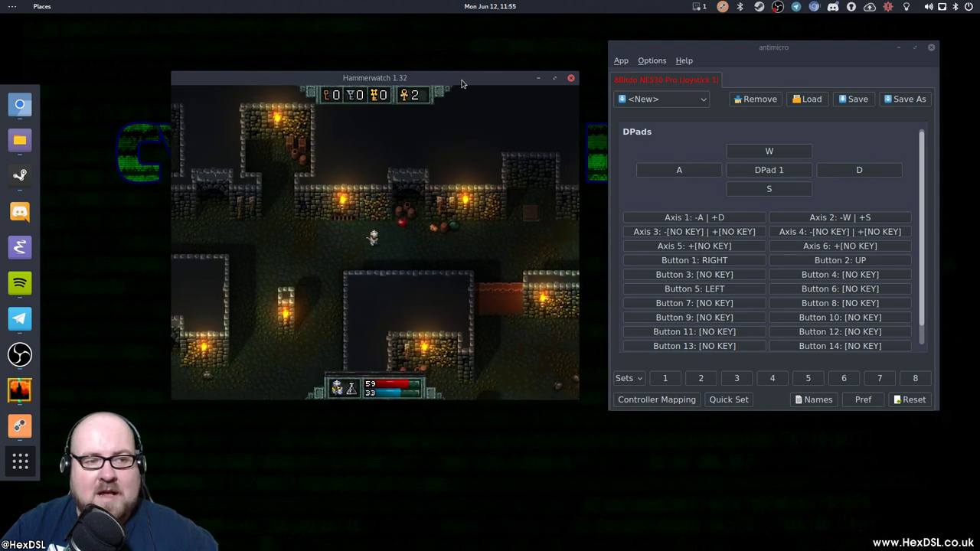
key(d)
key(w)
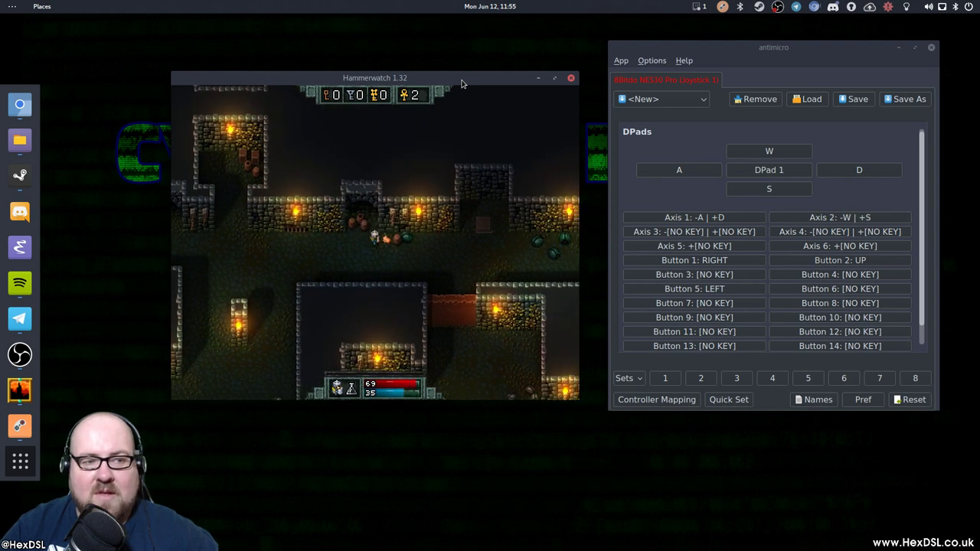
Walk the character back west to the freestanding torch pillar and attack the enemies approaching from the south.
key(a)
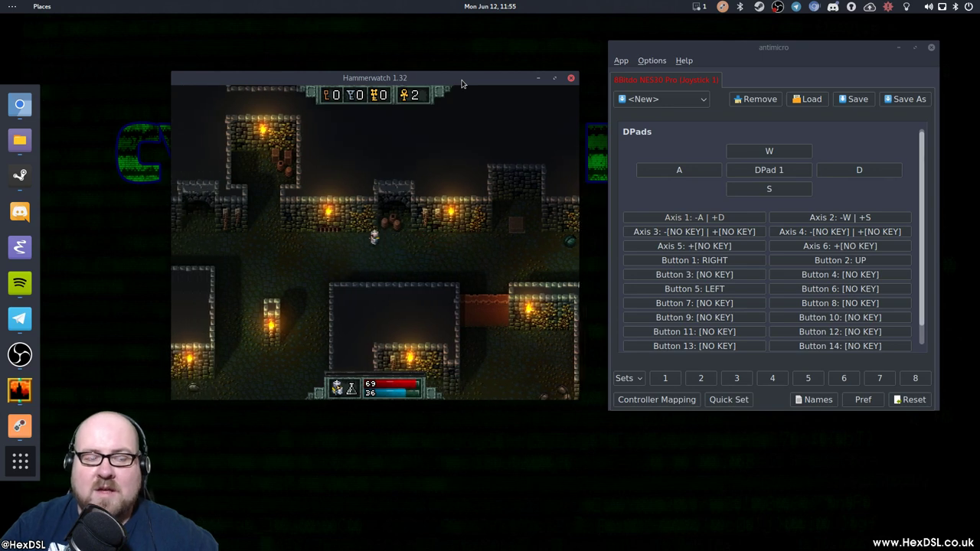
key(a)
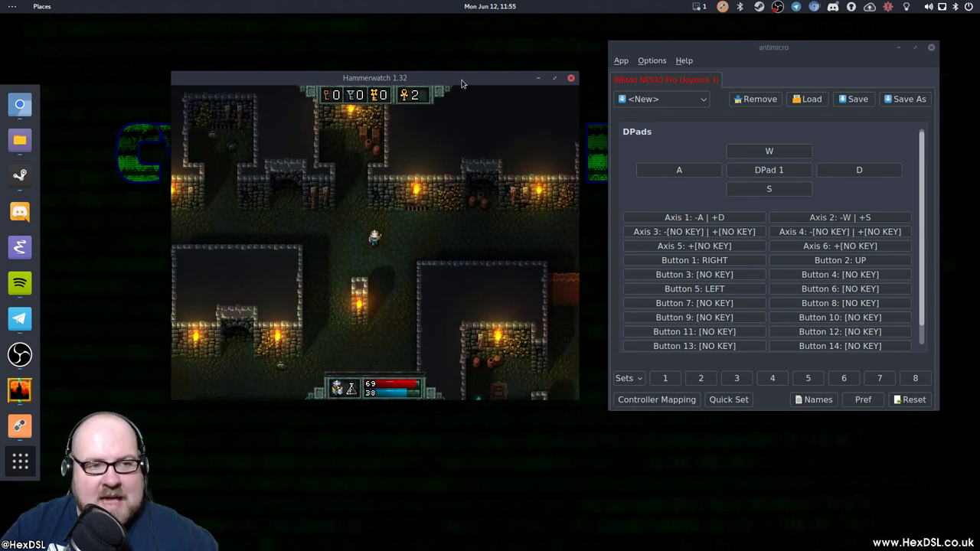
key(w)
key(s)
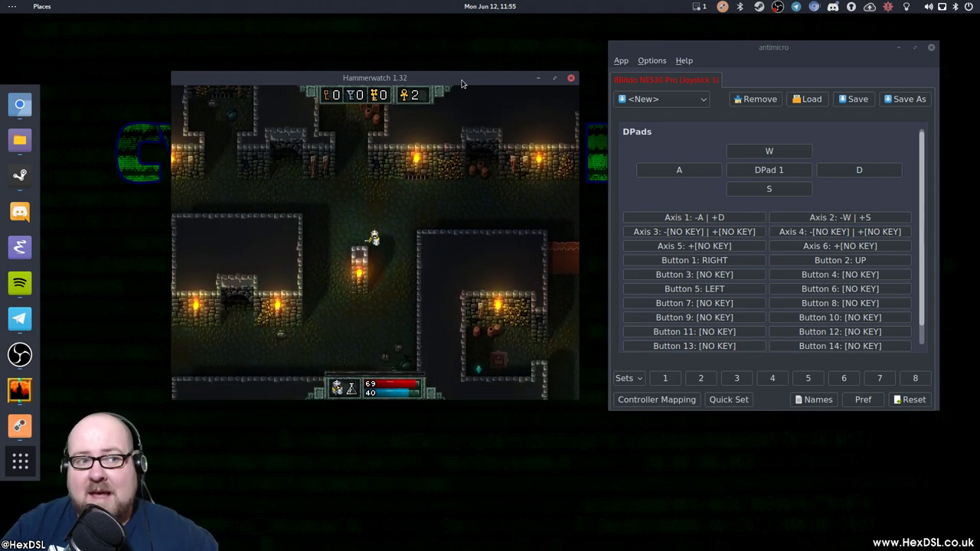
key(w)
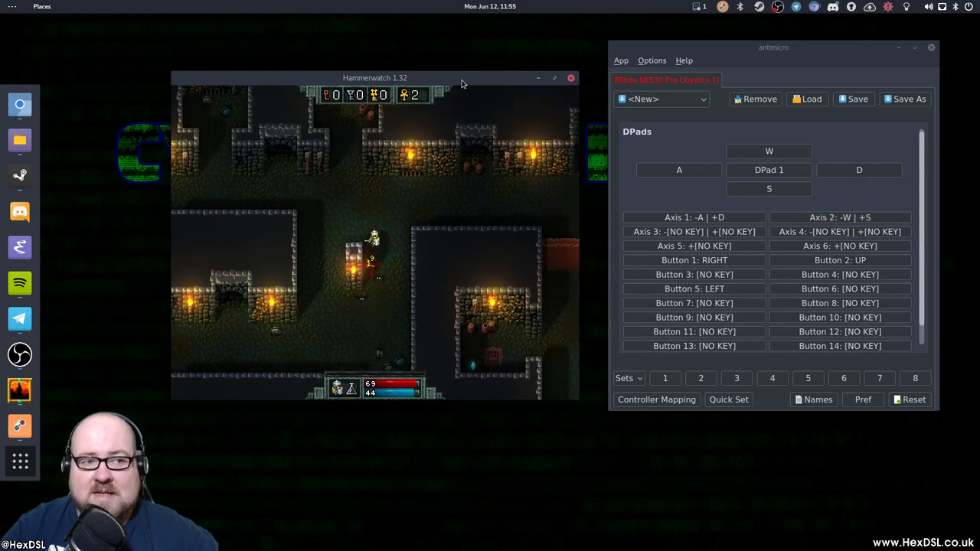
Advance south past the torch pillar and fight the enemies around the entrance to the small southern room.
key(s)
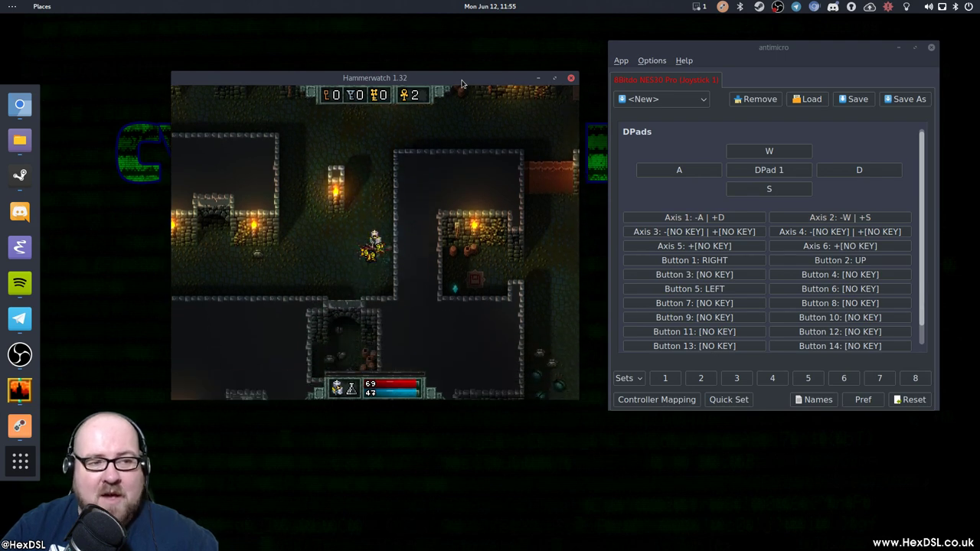
key(a)
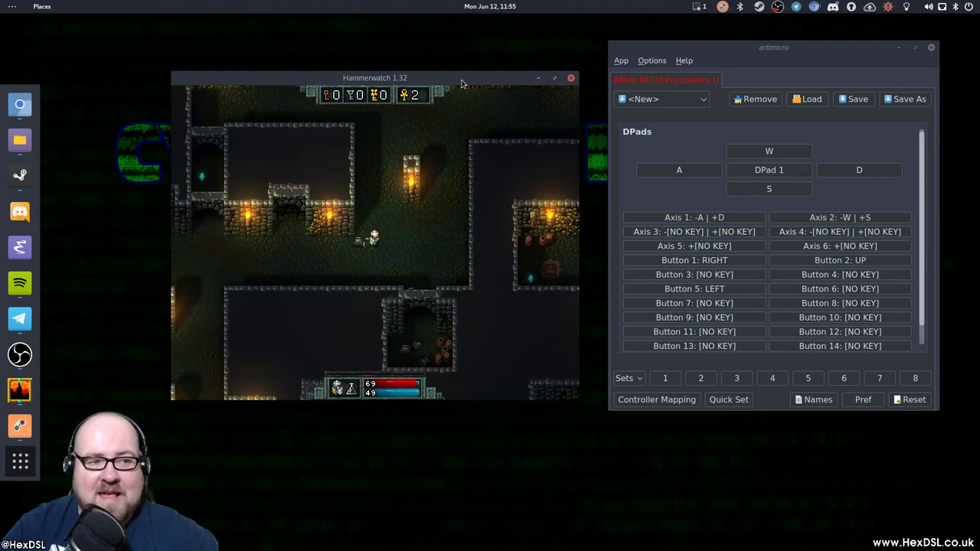
key(d)
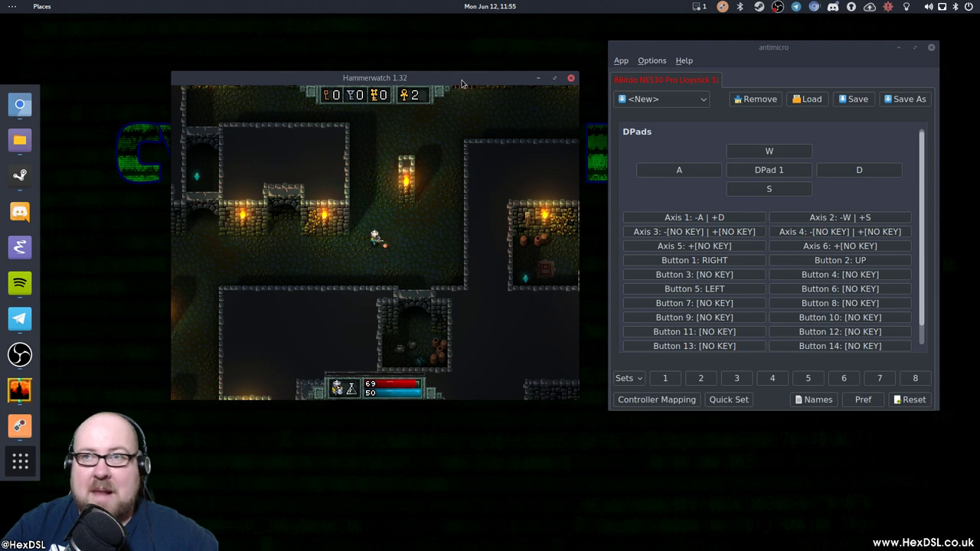
key(s)
key(d)
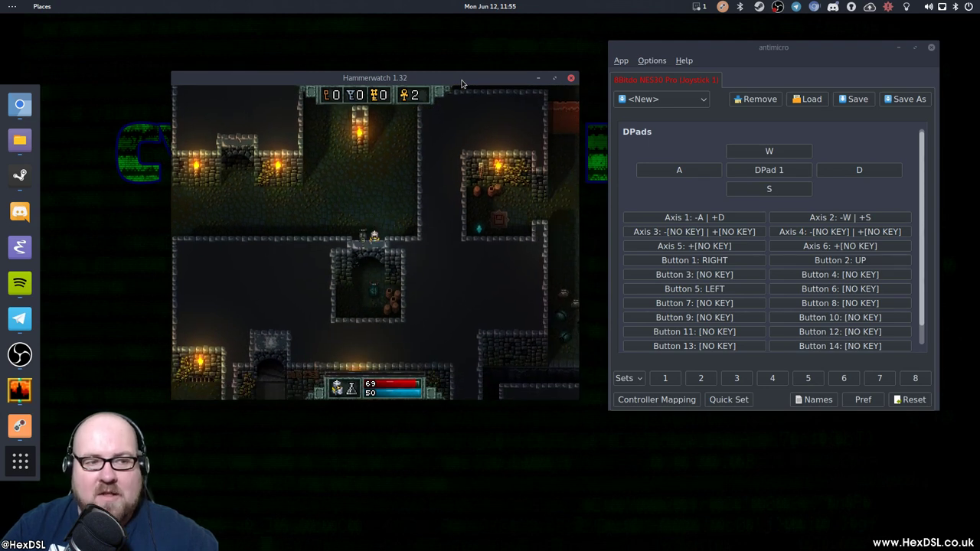
key(w)
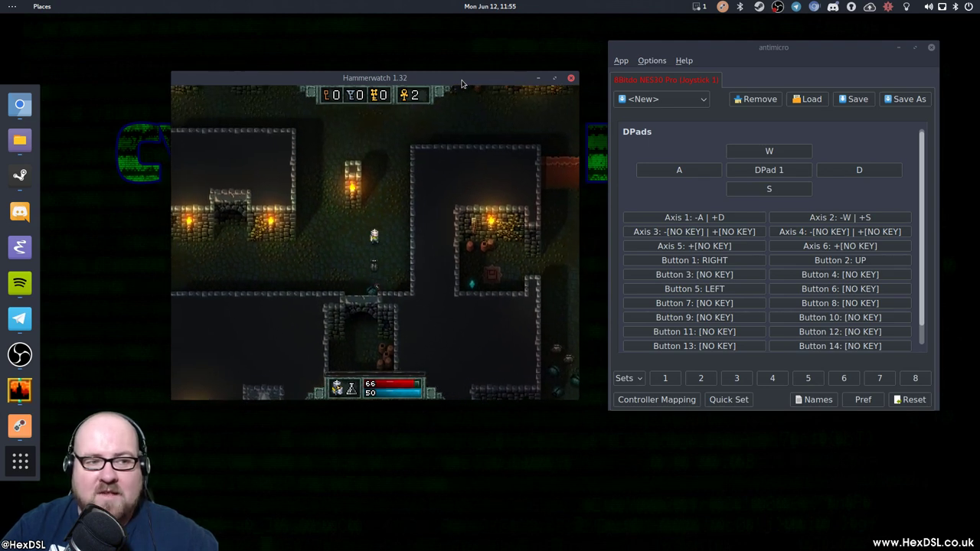
Enter the small southern room, smash its barrels and walk back out to the corridor.
key(s)
key(a)
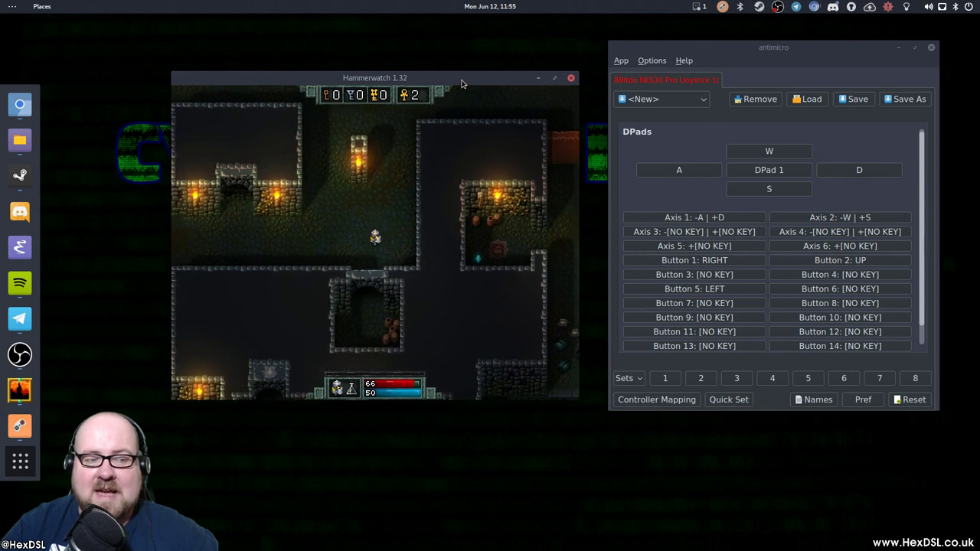
key(s)
key(d)
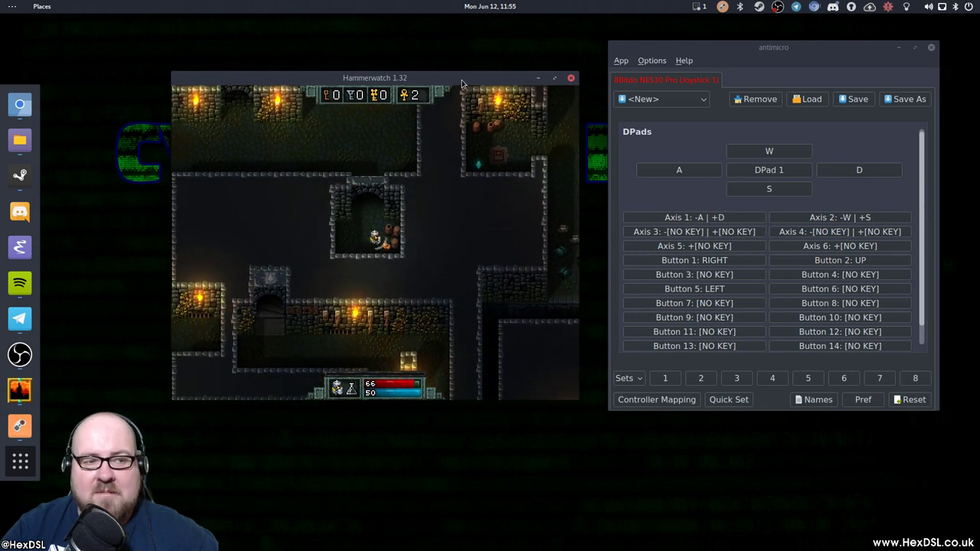
key(w)
key(a)
key(w)
key(d)
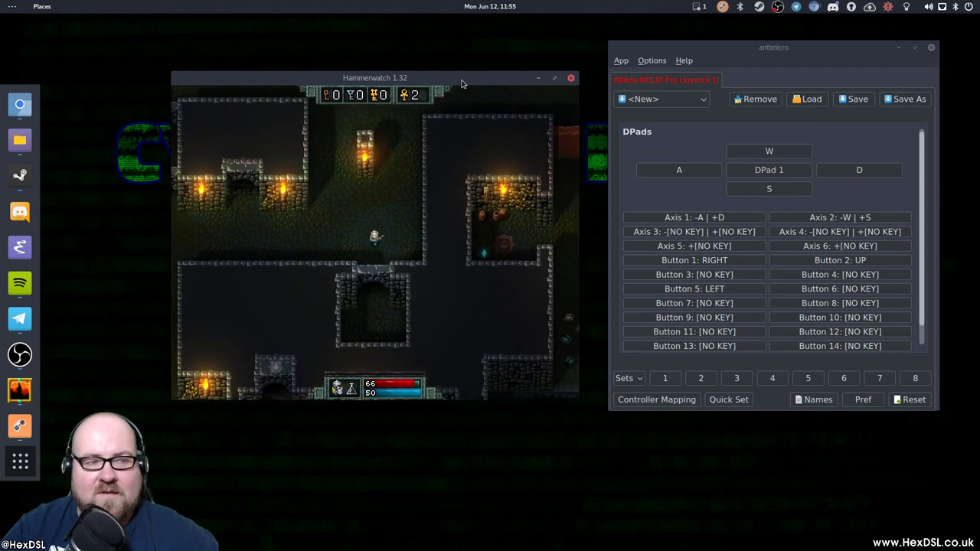
Walk north past the torch pillar into the torchlit alcove and clear its crates and barrels.
key(w)
key(a)
key(w)
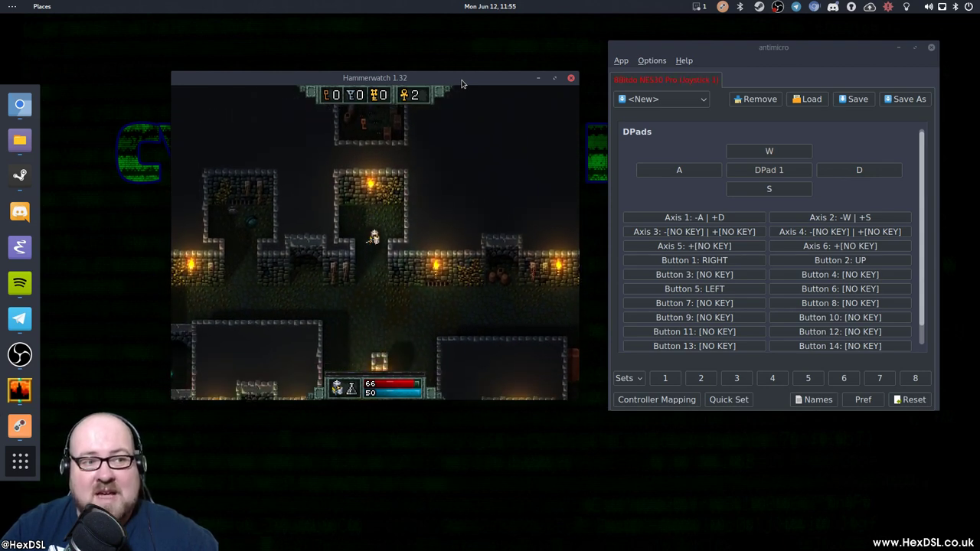
Walk west to the neighbouring unlit alcove and attack the enemies inside it.
key(a)
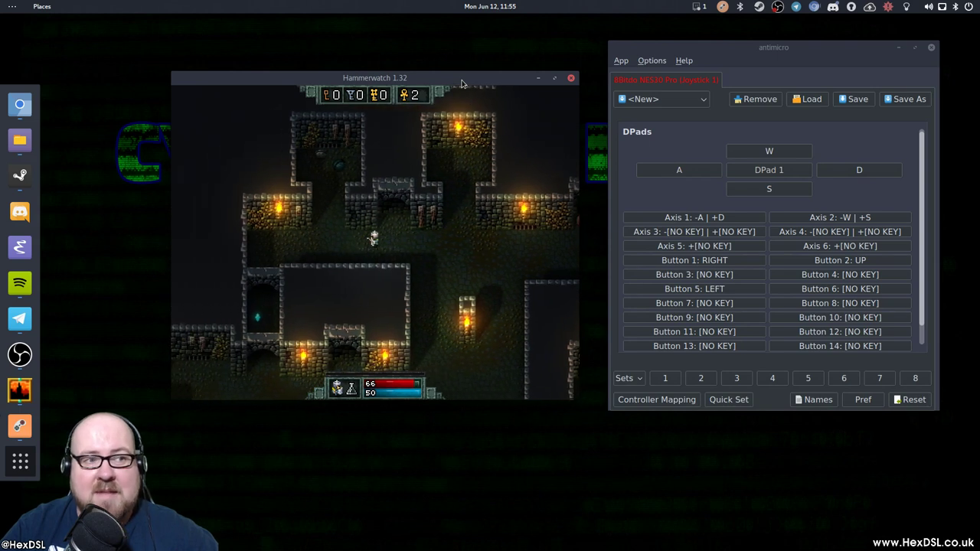
key(w)
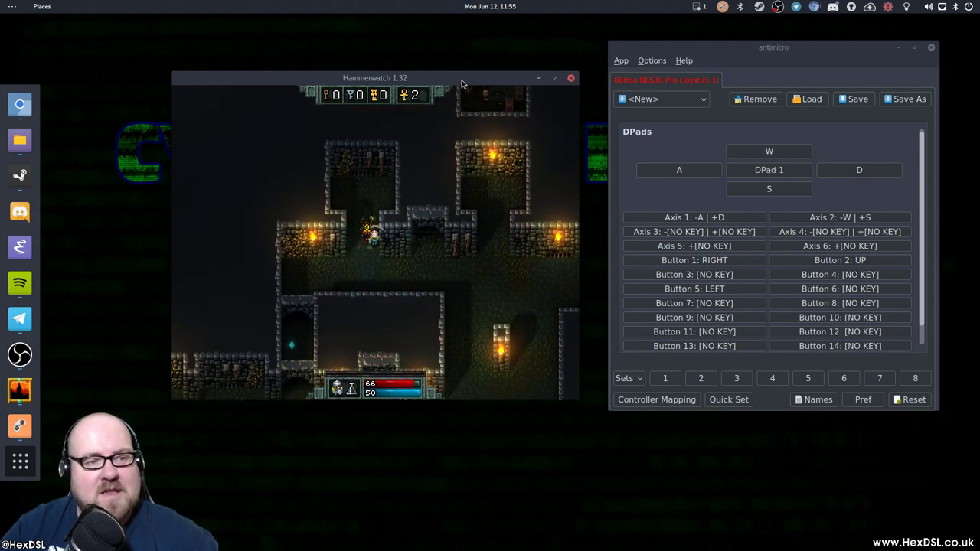
key(w)
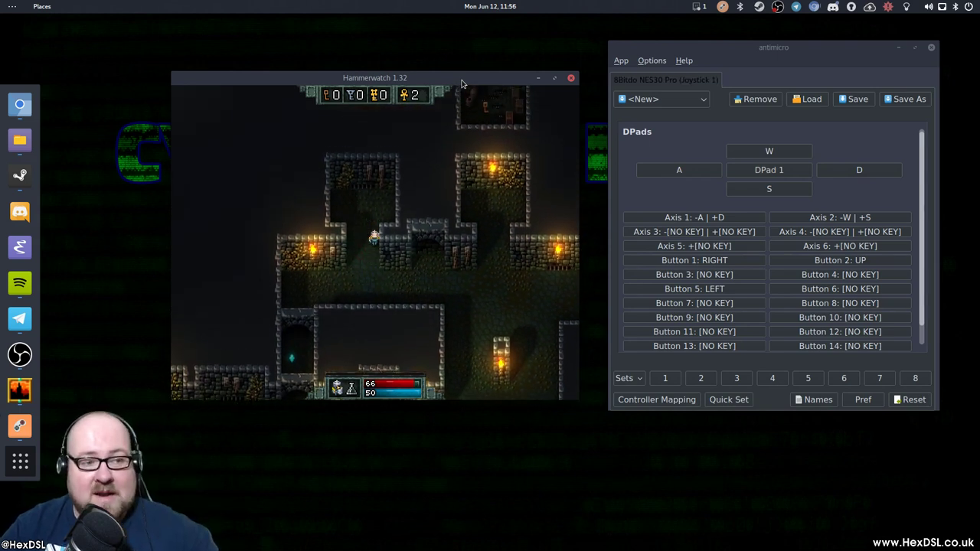
Leave the alcove and walk the character east along the upper corridor to the red-floored passage.
key(s)
key(d)
key(d)
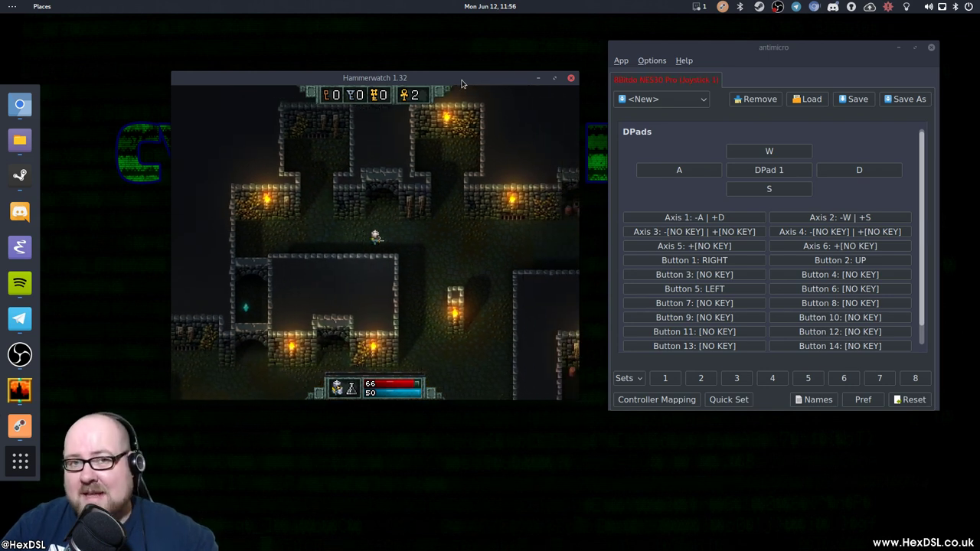
key(d)
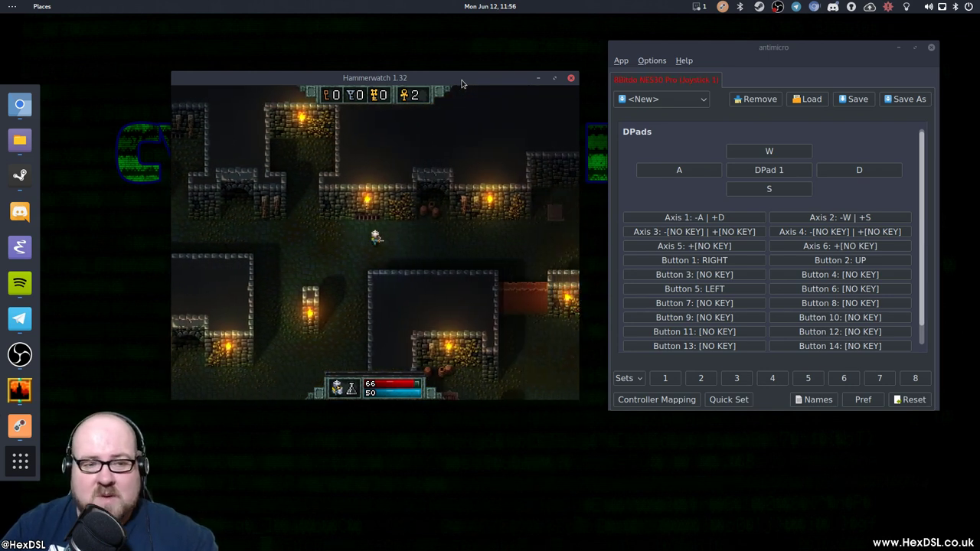
key(d)
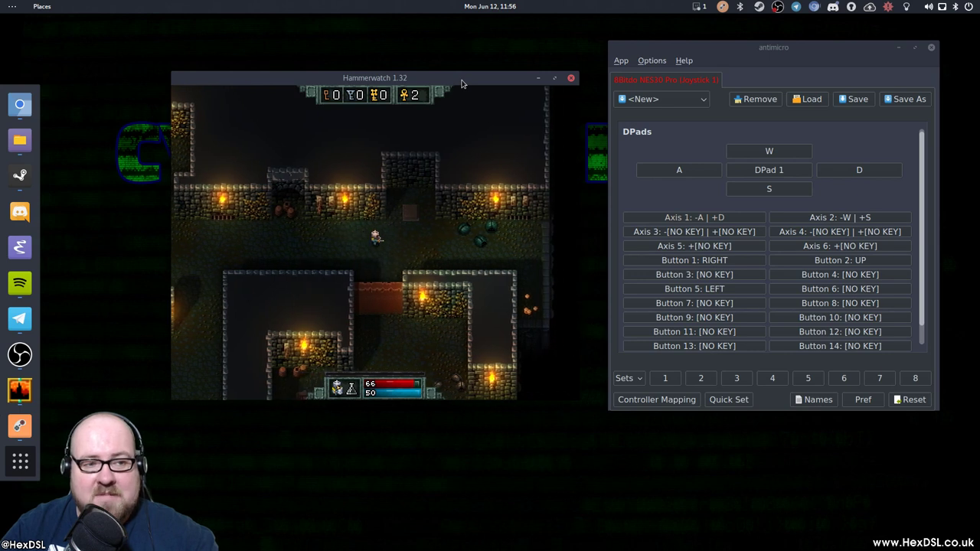
Walk east along the upper corridor attacking the enemies there, and follow the wall south to the items on the eastern ledge.
key(d)
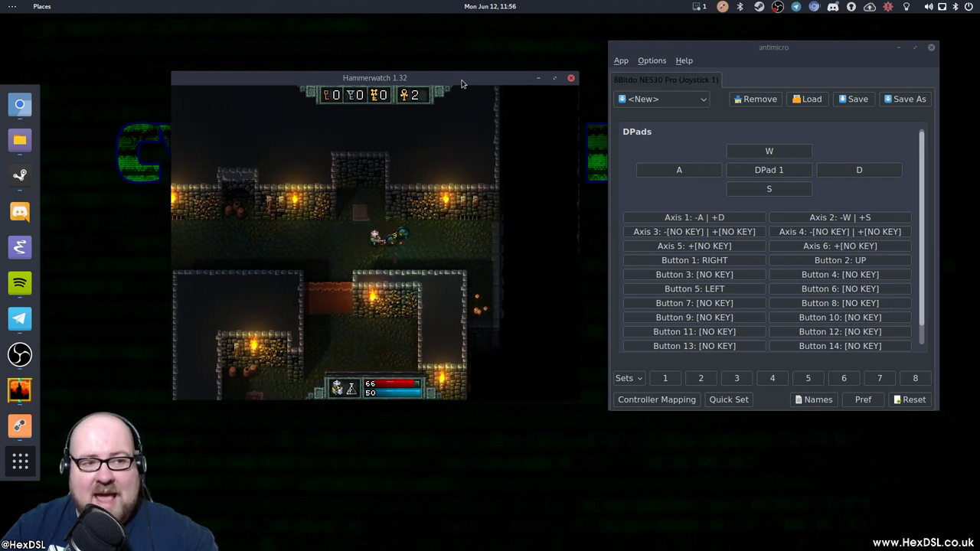
key(d)
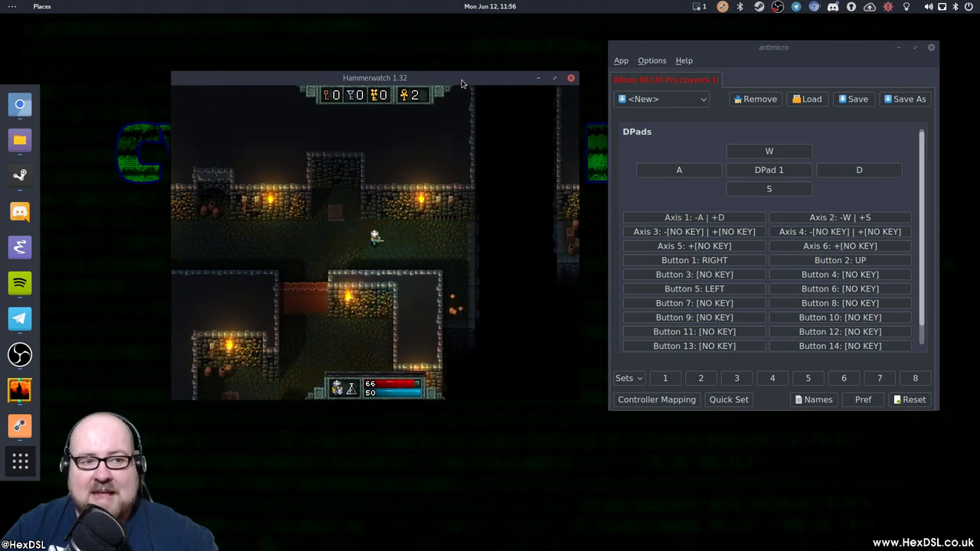
key(s)
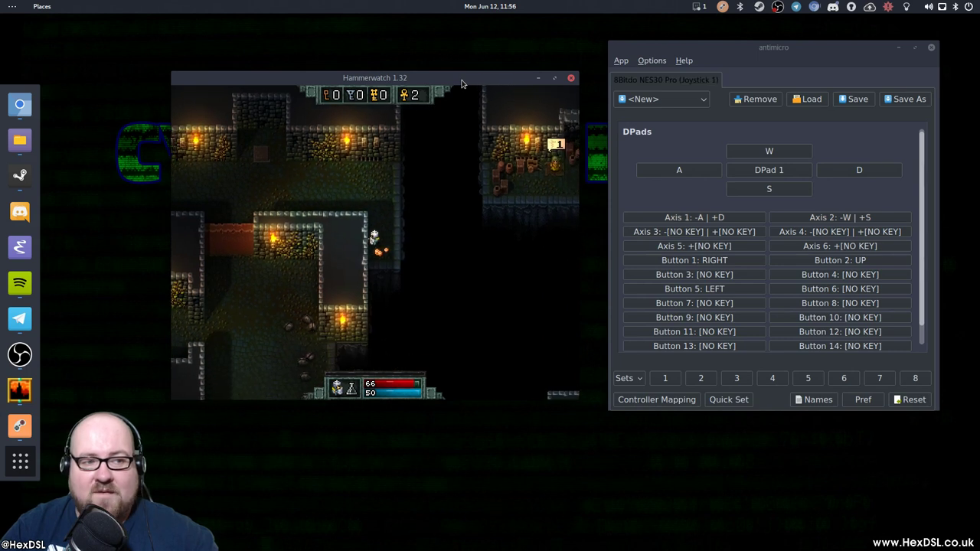
Walk back north-west and step onto the square floor plate to open the hidden passage.
key(w)
key(a)
key(w)
key(a)
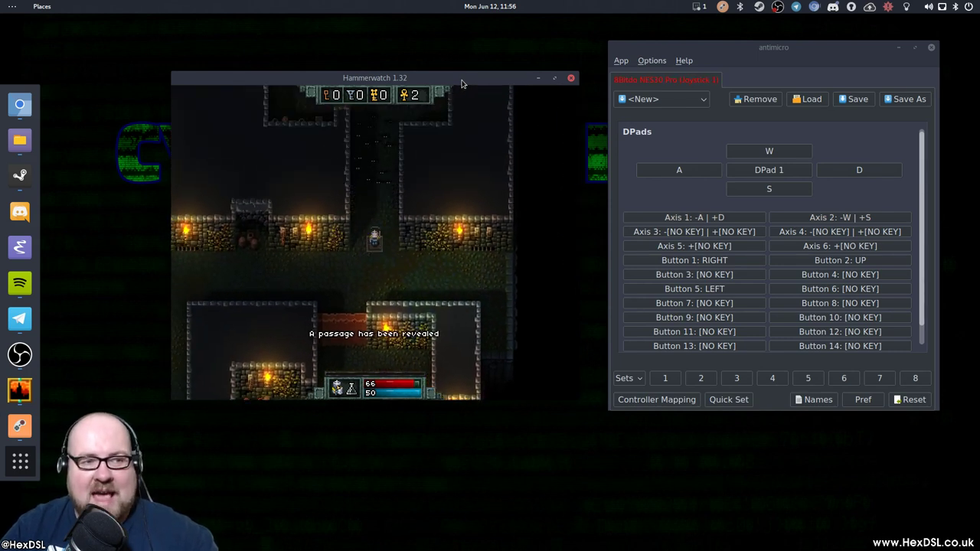
Fight north through the revealed passage, attacking the enemies between its entrance and the torch pillar.
key(w)
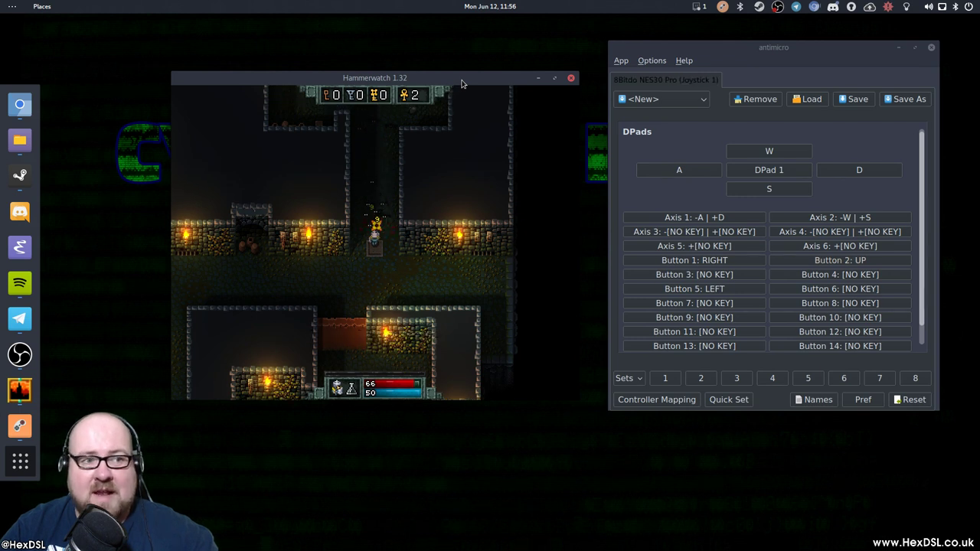
key(w)
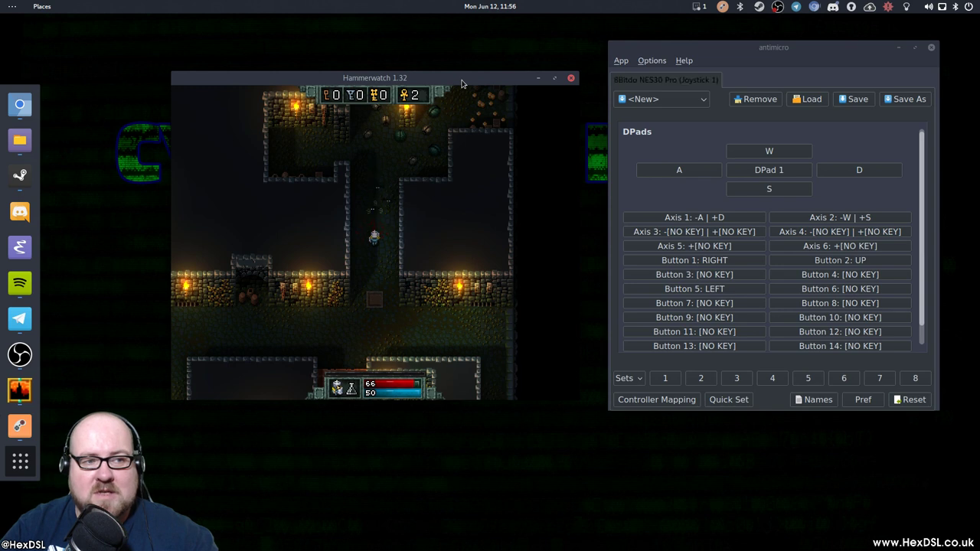
key(w)
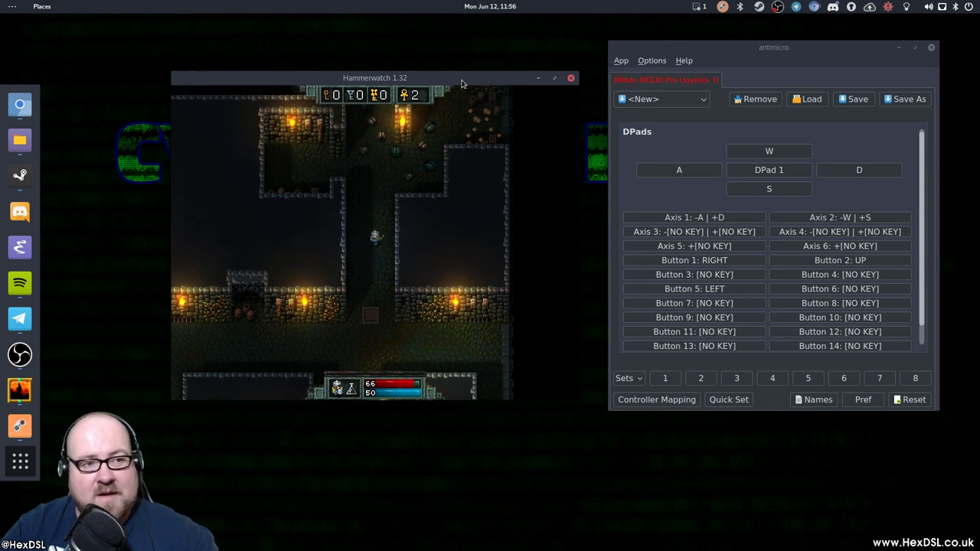
key(d)
key(w)
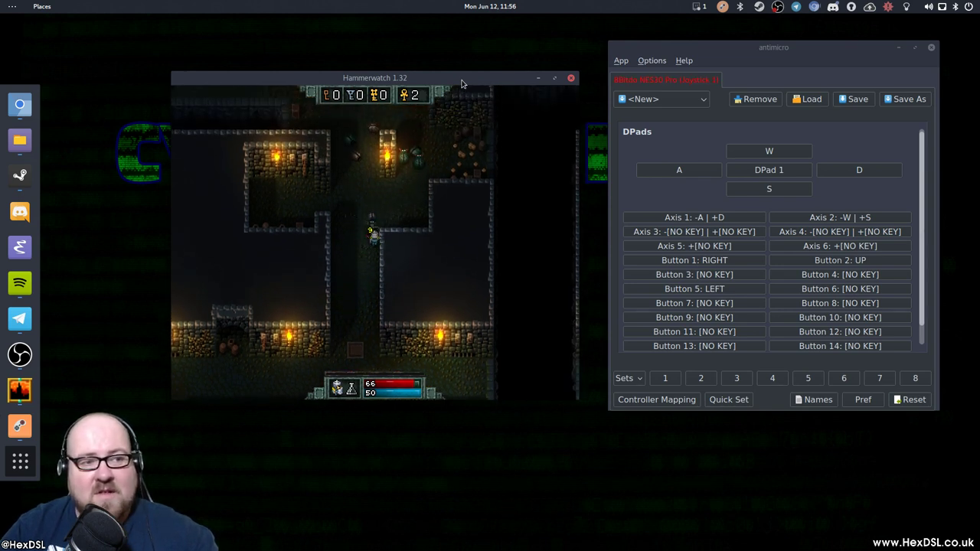
key(w)
key(a)
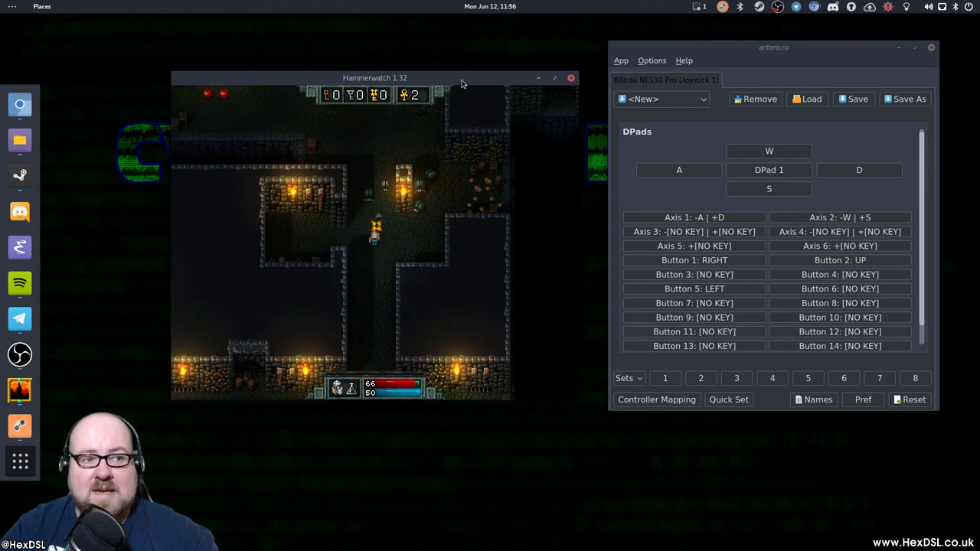
key(s)
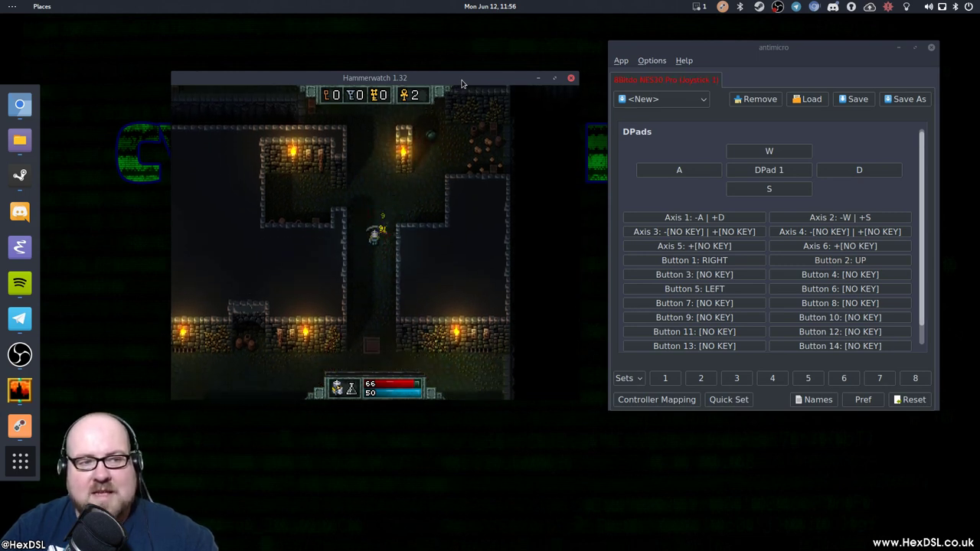
Enter the small torchlit alcove west of the passage and walk back out towards the torch pillar.
key(w)
key(a)
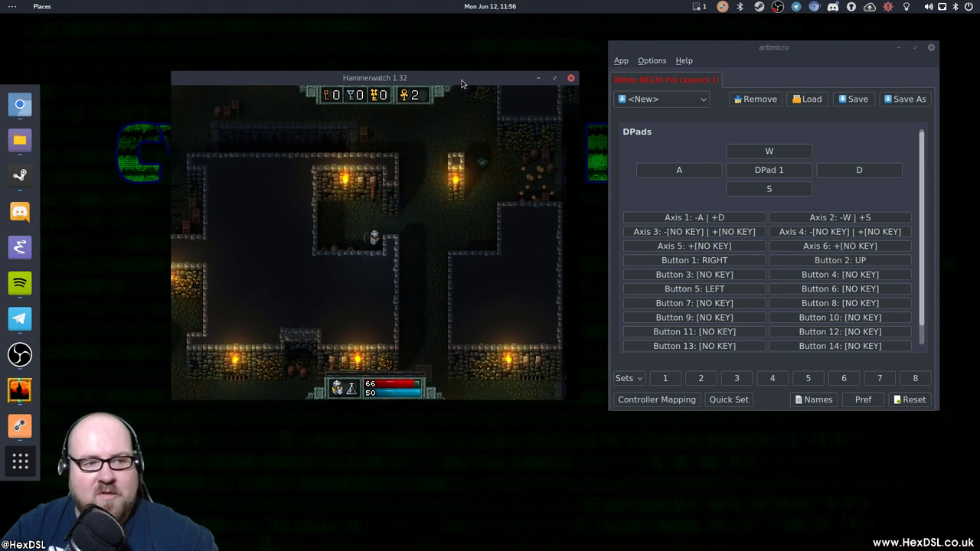
key(w)
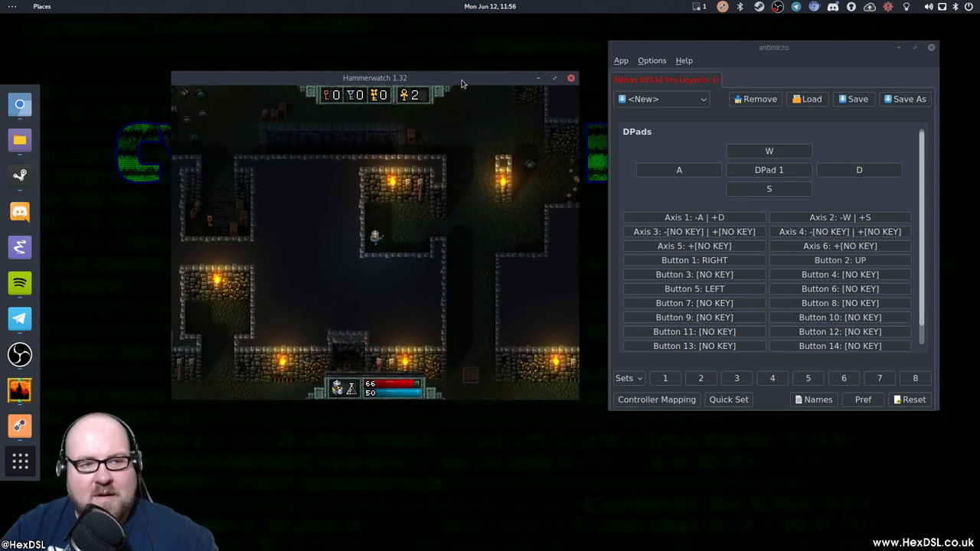
key(d)
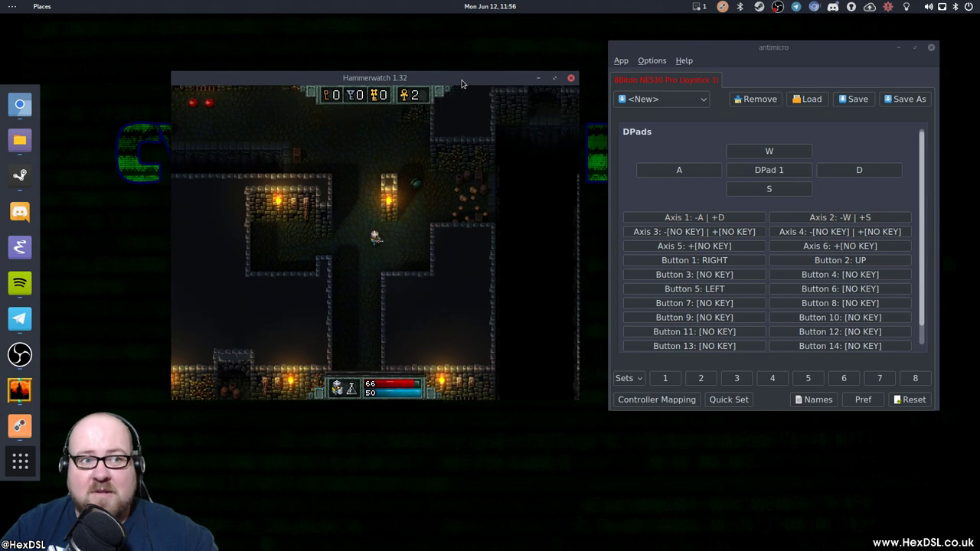
Walk into the nook east of the torch pillar and collect all the items scattered on its floor.
key(d)
key(w)
key(d)
key(w)
key(s)
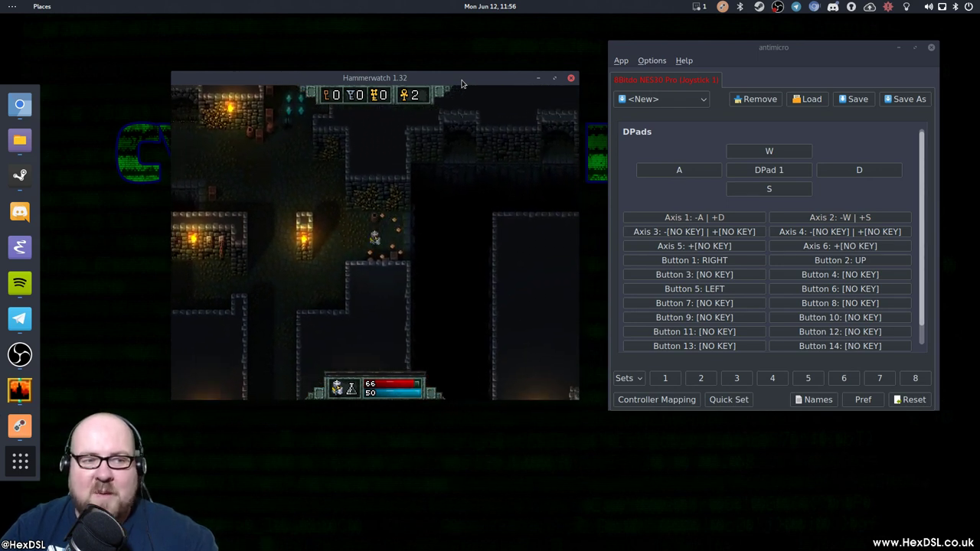
key(w)
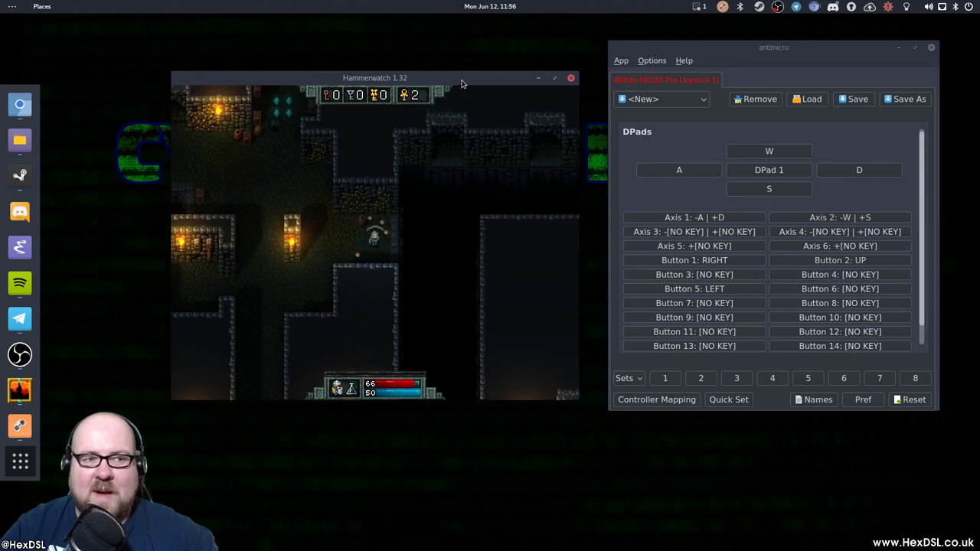
key(a)
key(s)
key(w)
key(a)
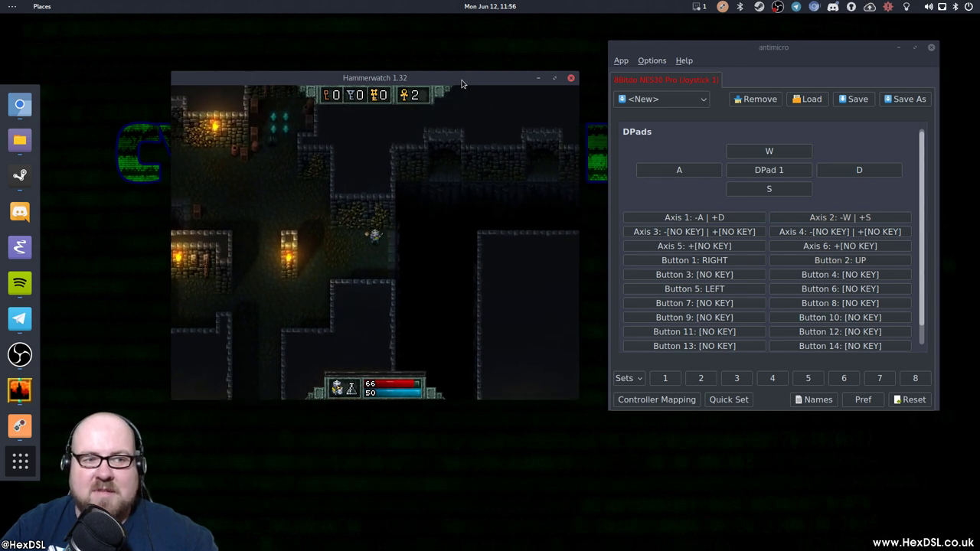
Walk north-west to the teal-marked alcove, smash the crates at its entrance and attack the nearby enemies.
key(w)
key(a)
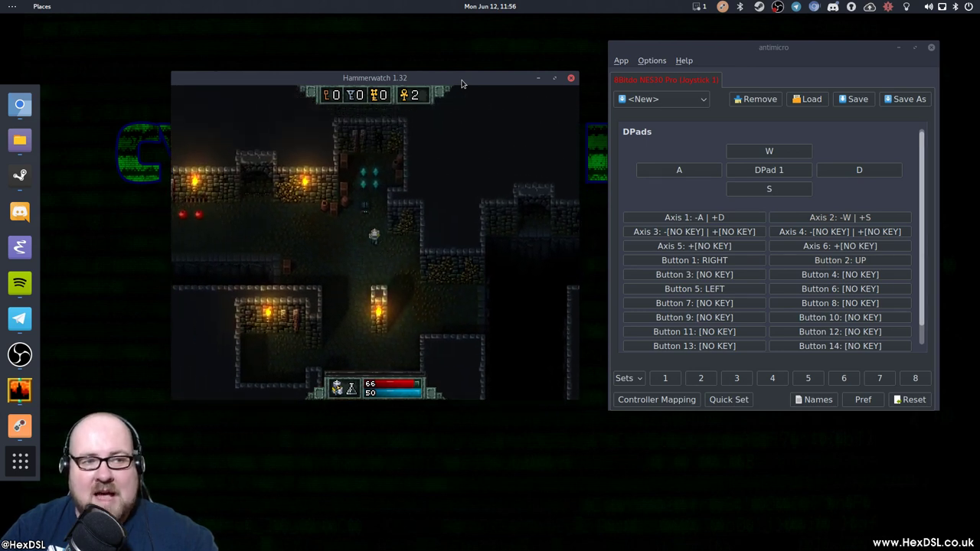
key(w)
key(a)
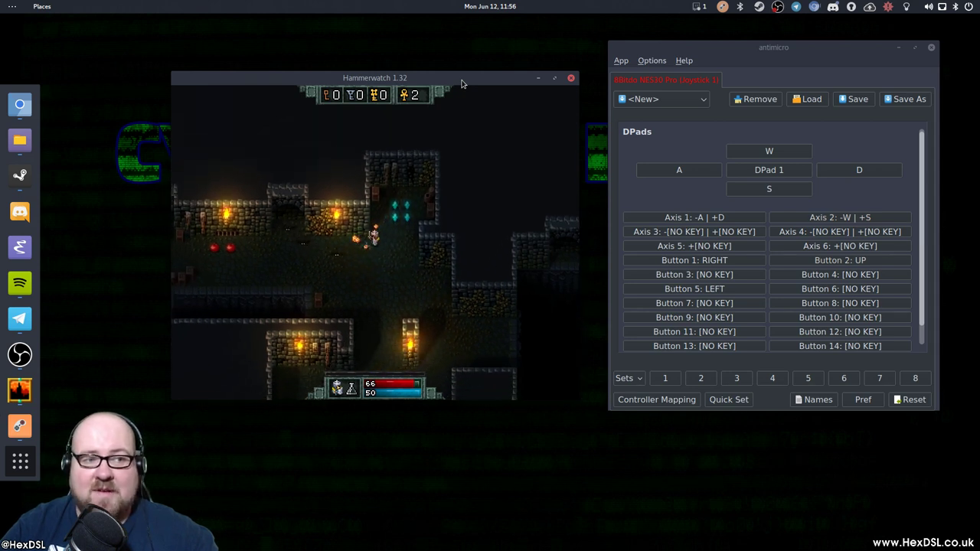
key(a)
key(s)
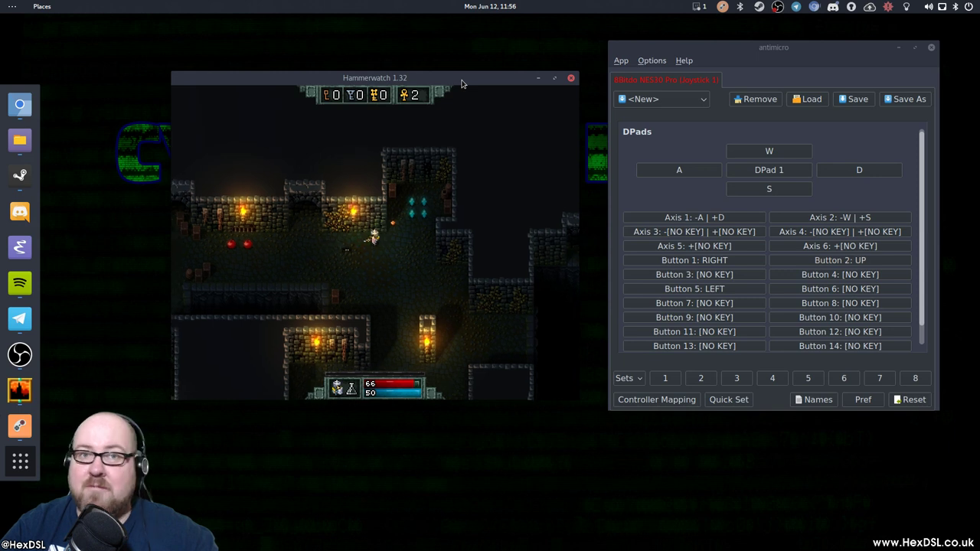
Enter the northern alcove with the four teal markers and smash the crates along its side walls.
key(d)
key(w)
key(w)
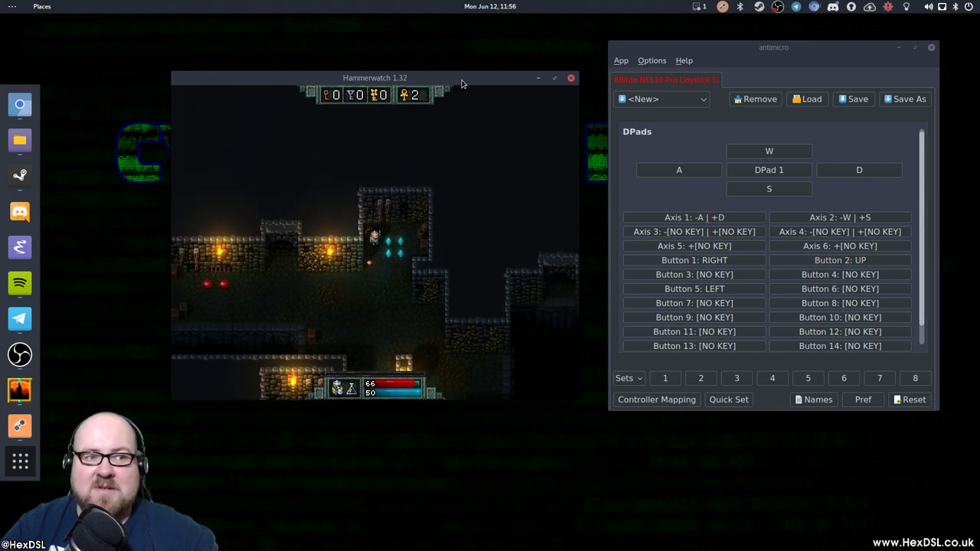
key(d)
key(s)
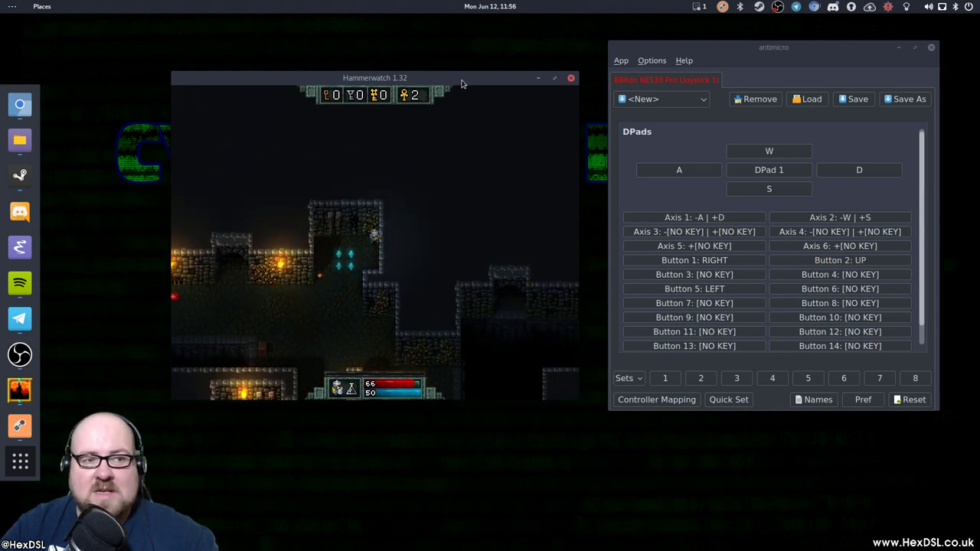
Leave the alcove, walk west along the torchlit corridor to pick up a red apple, and attack the approaching enemies.
key(a)
key(s)
key(a)
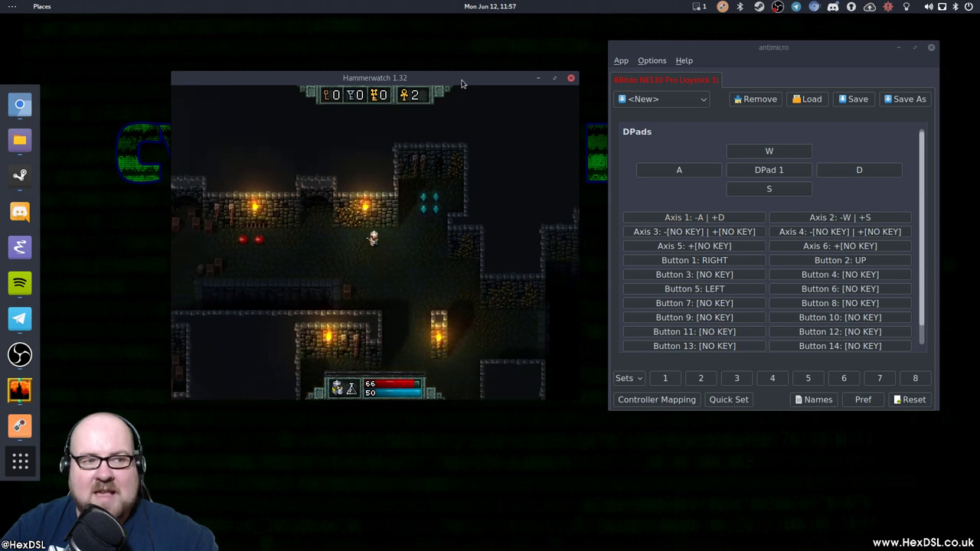
key(a)
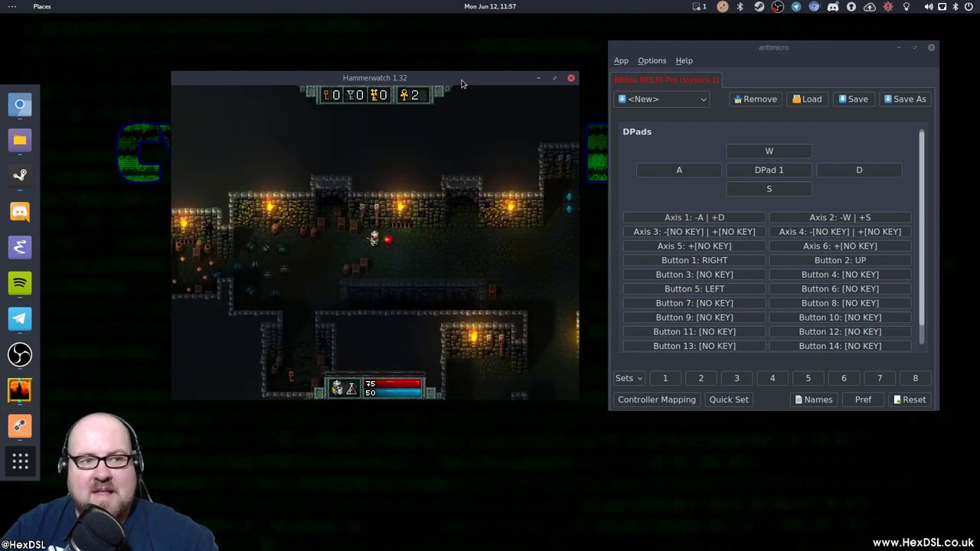
key(a)
key(d)
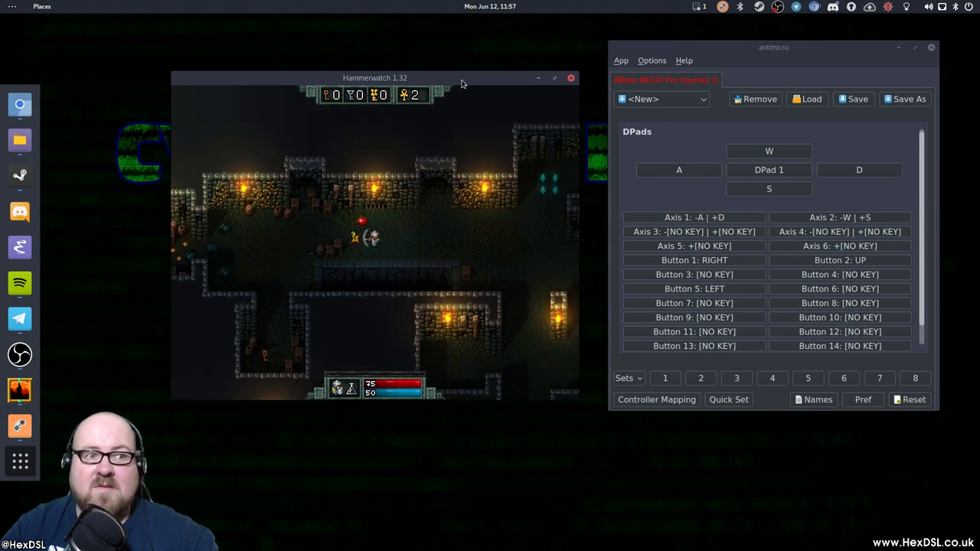
Smash the crates in the middle of the corridor and beside its north wall, and attack the enemies around them.
key(a)
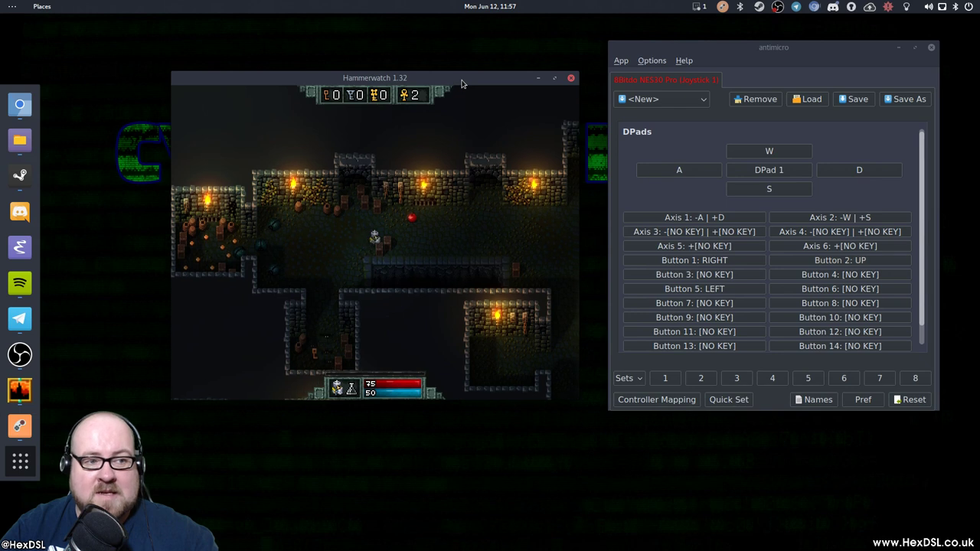
key(w)
key(d)
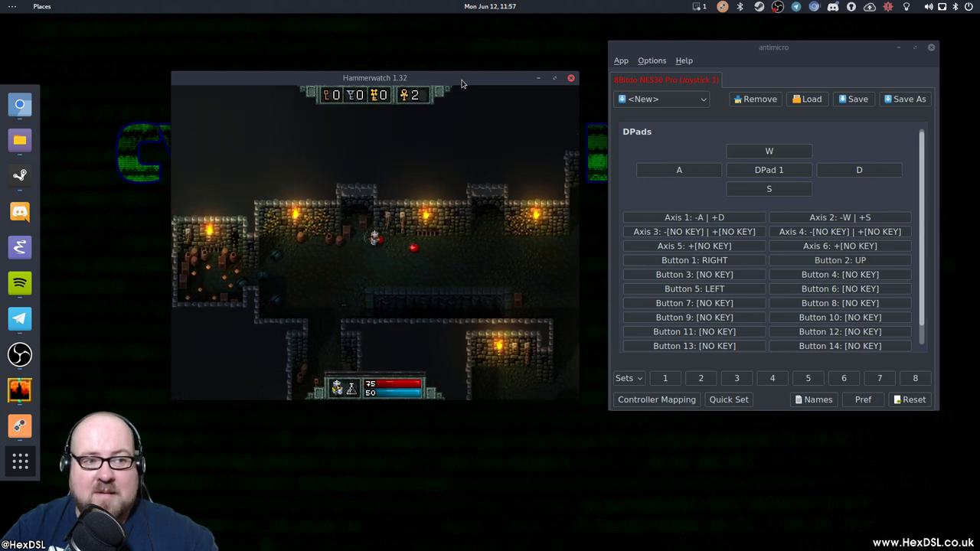
key(d)
key(s)
key(w)
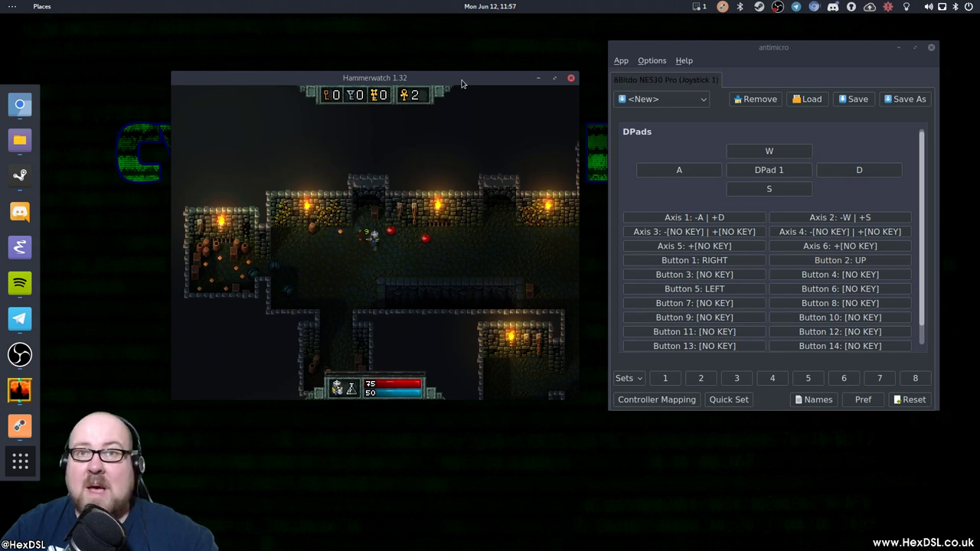
Move to the corridor's west end and attack the remaining enemies outside the barrel-filled room.
key(s)
key(a)
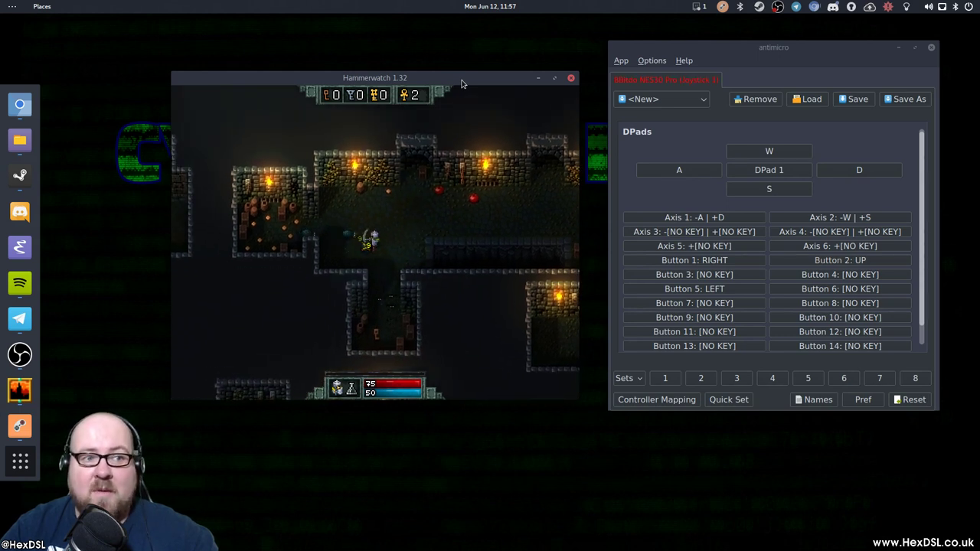
key(w)
key(a)
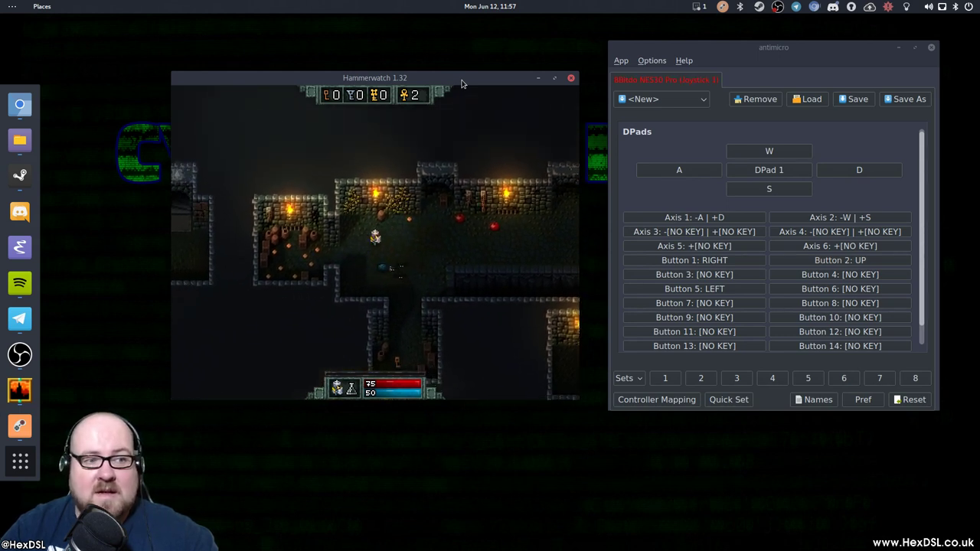
key(d)
key(s)
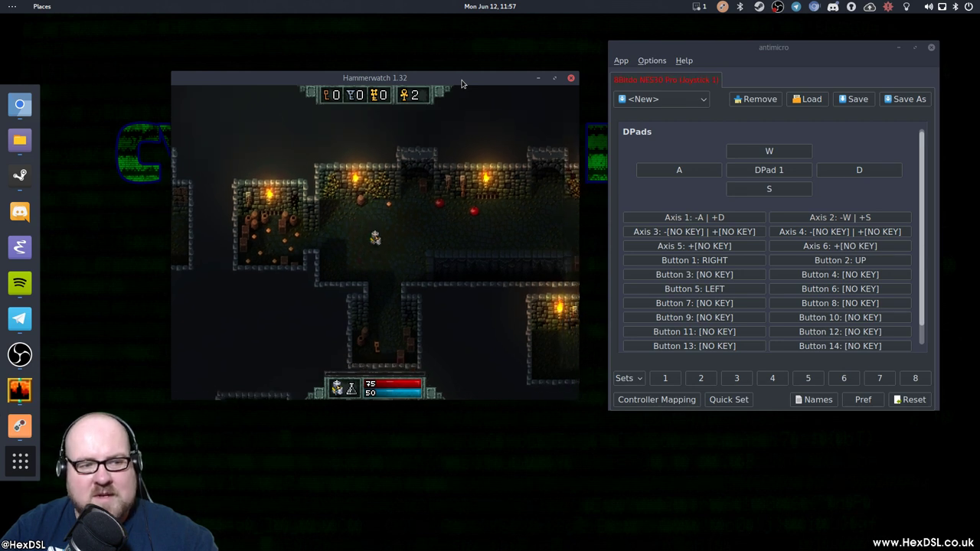
Enter the small room south of the corridor, collect the Bronze Key and smash the crates and barrels around it.
key(s)
key(d)
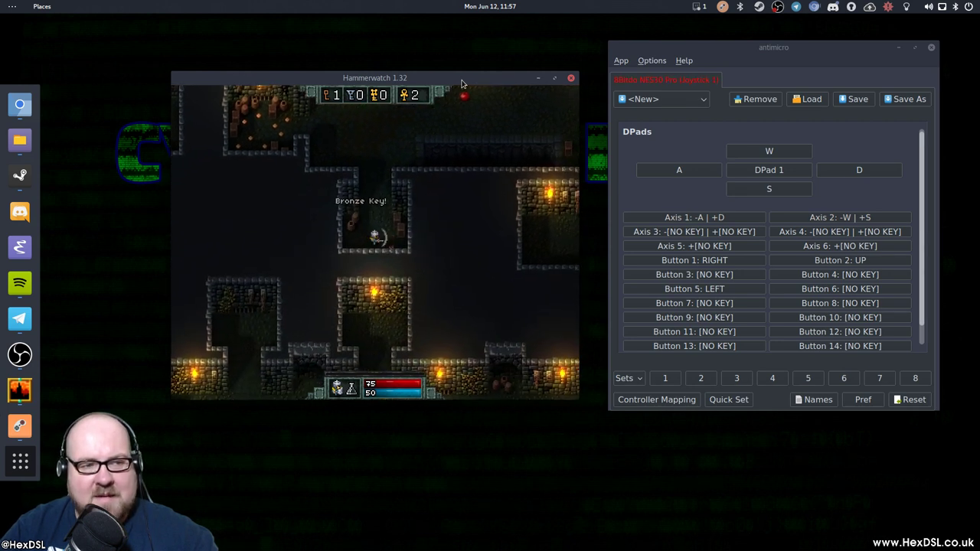
key(a)
key(w)
key(a)
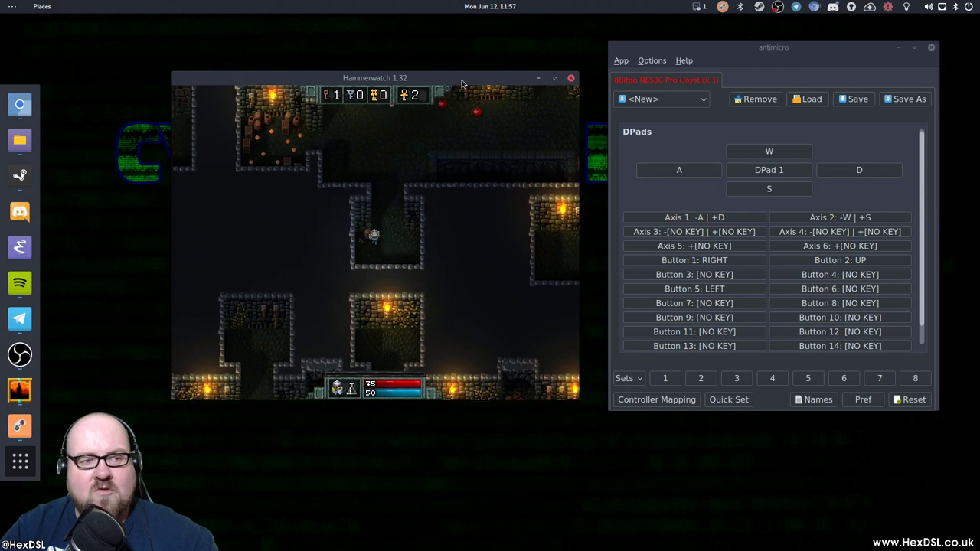
Bring up the Prison Floor 1 map overlay and walk north out of the key room into the corridor.
key(Escape)
key(Tab)
key(Tab)
key(Tab)
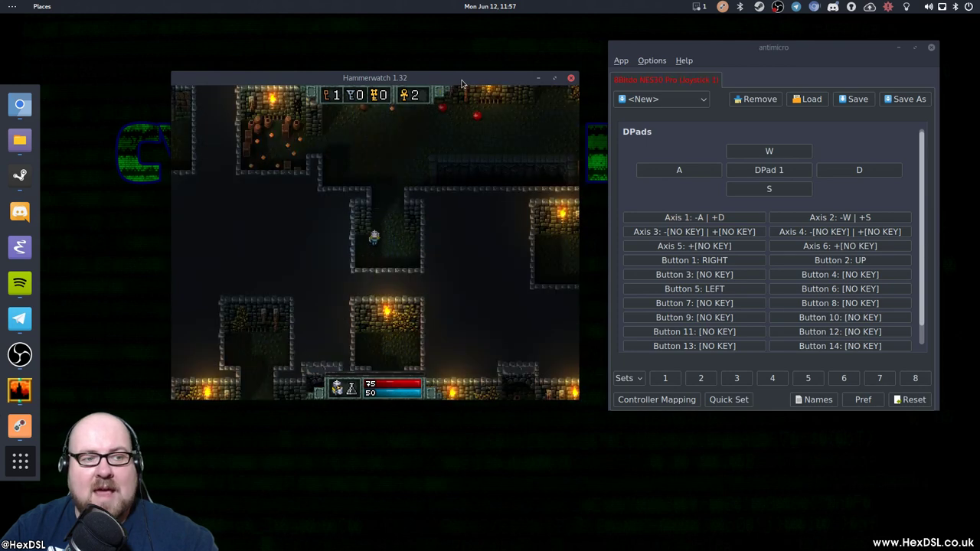
key(d)
key(w)
key(w)
key(d)
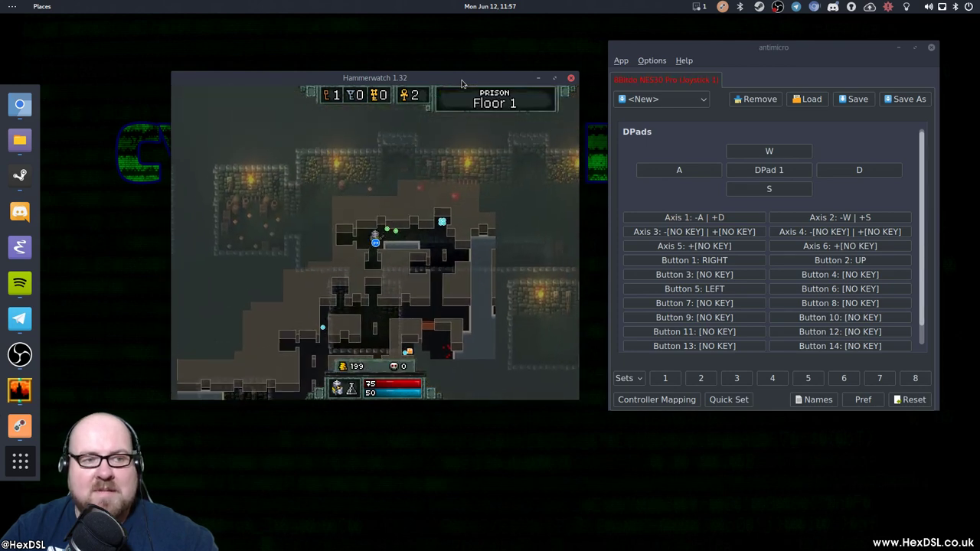
Walk the character east along the corridor with the floor map overlay displayed.
key(Tab)
key(Tab)
key(d)
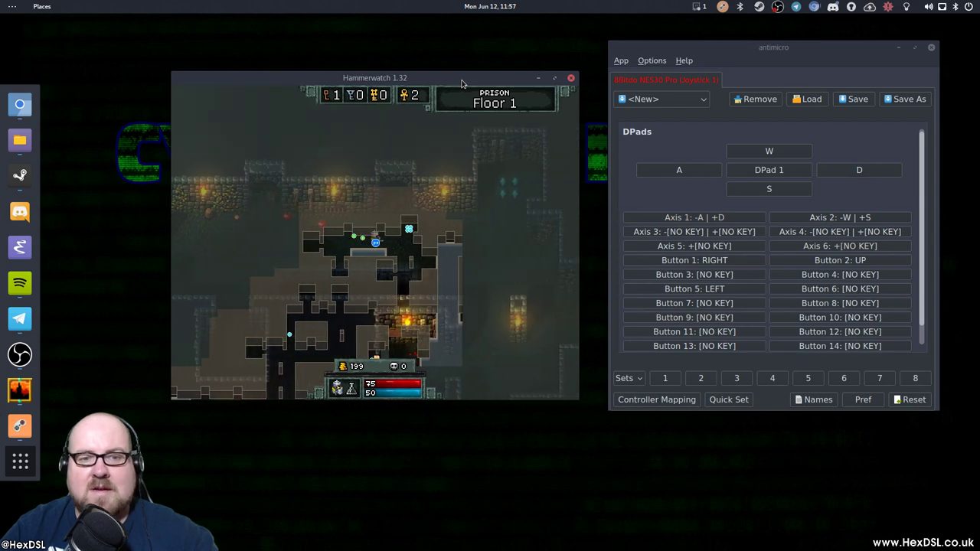
Walk the character through the corridor to the wall torch junction outside the small room, toggling the floor map overlay off.
key(Tab)
key(Tab)
key(d)
key(s)
key(a)
key(Tab)
key(s)
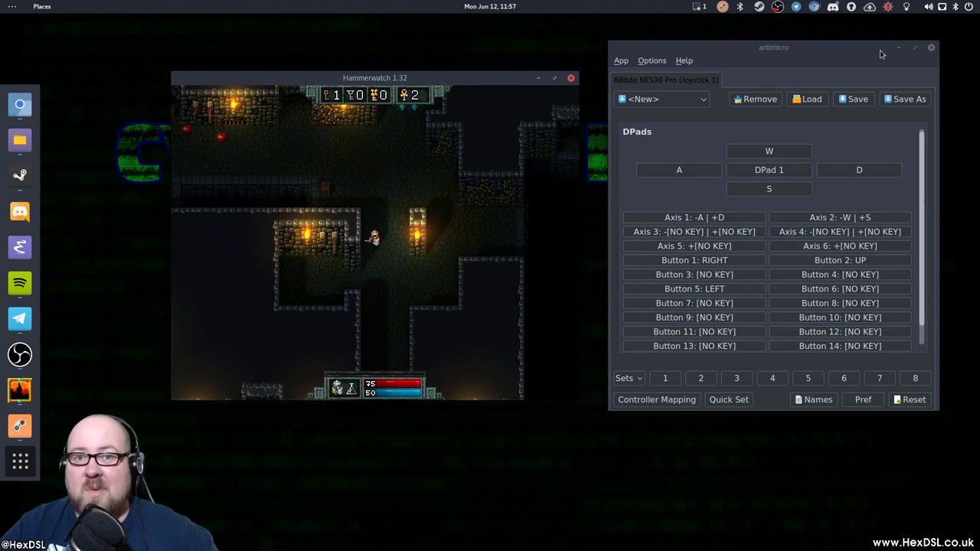
Review antimicro's system tray options and reposition its window beside the game.
drag(880, 49, 852, 69)
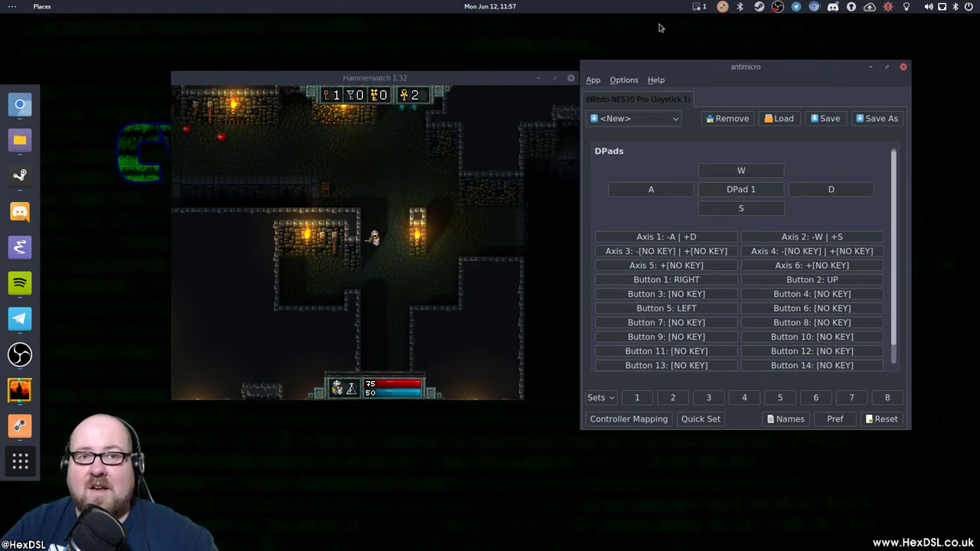
click(721, 9)
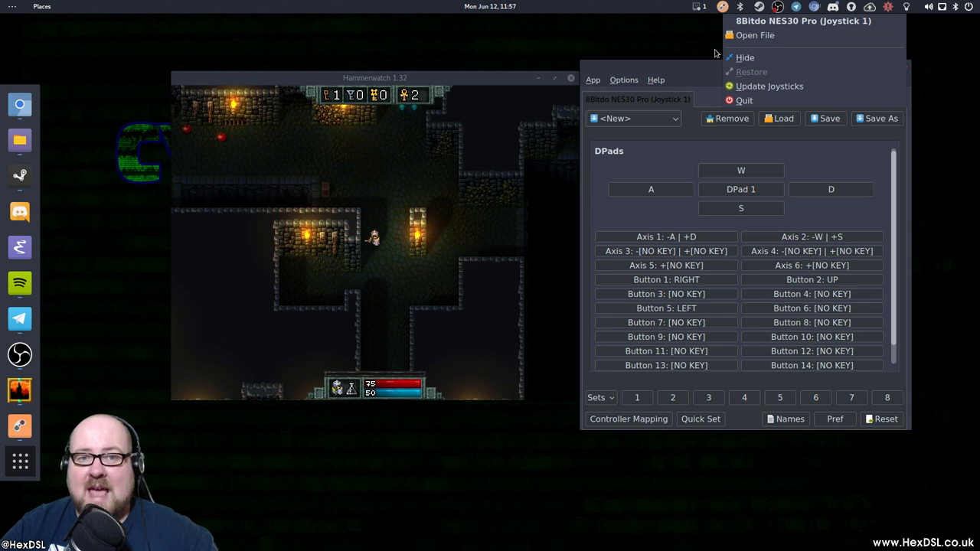
click(922, 137)
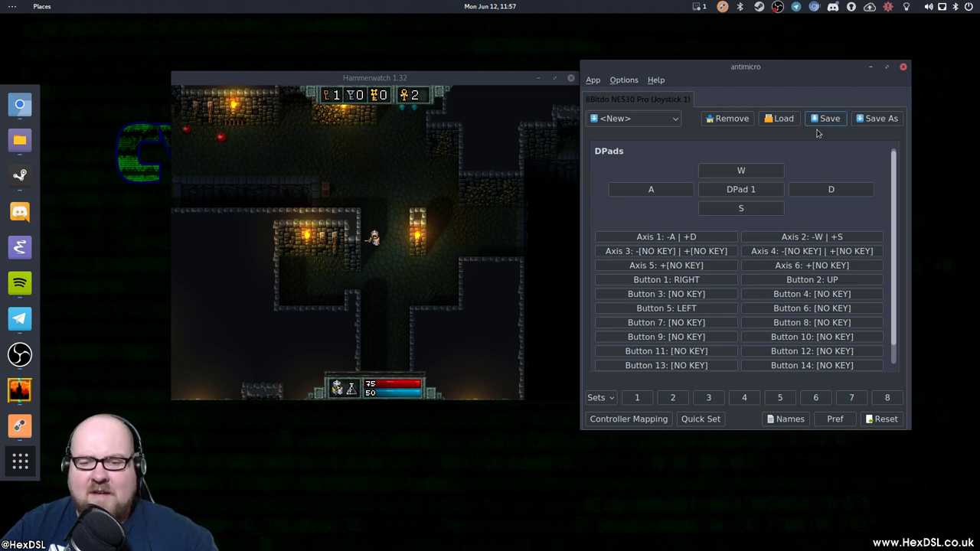
drag(705, 70, 747, 61)
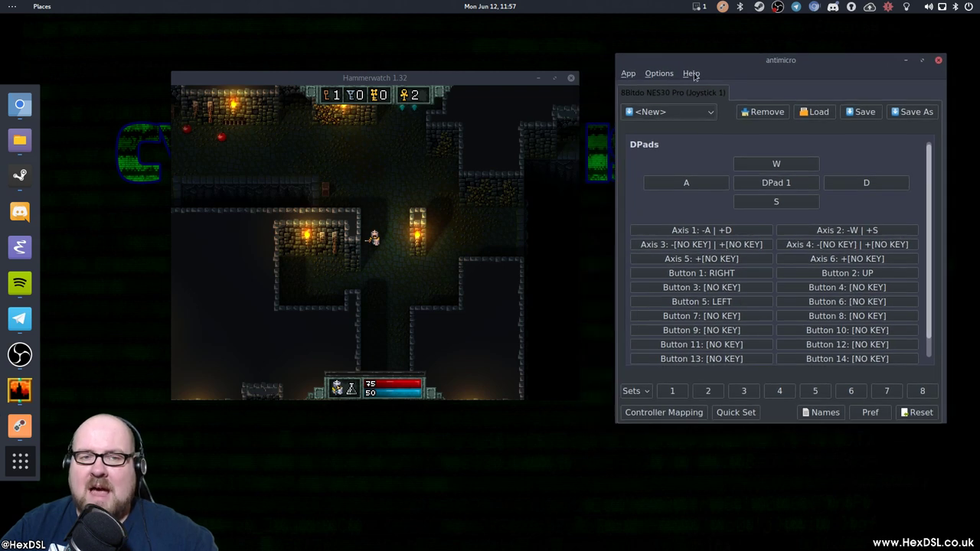
Refresh the connected gamepad in antimicro with Update Joysticks.
click(660, 75)
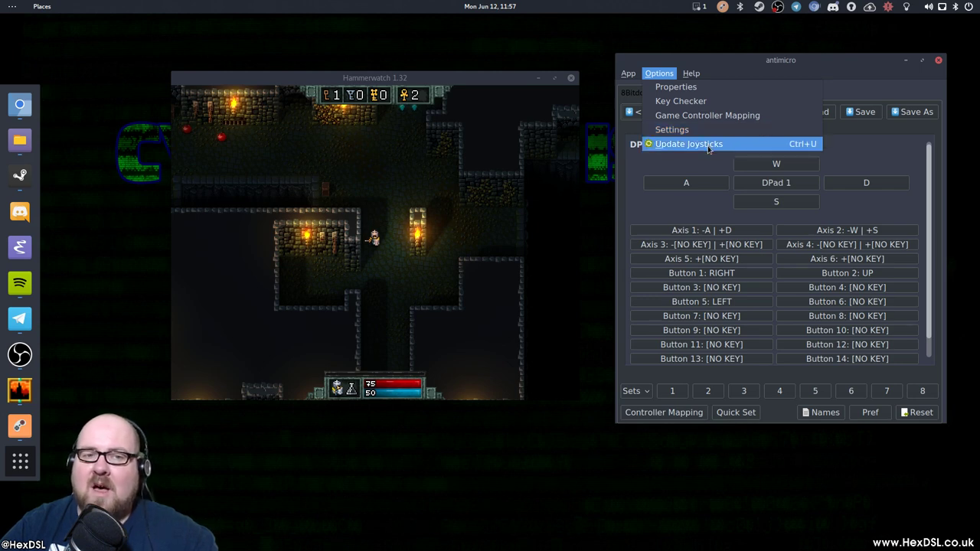
click(698, 88)
click(902, 353)
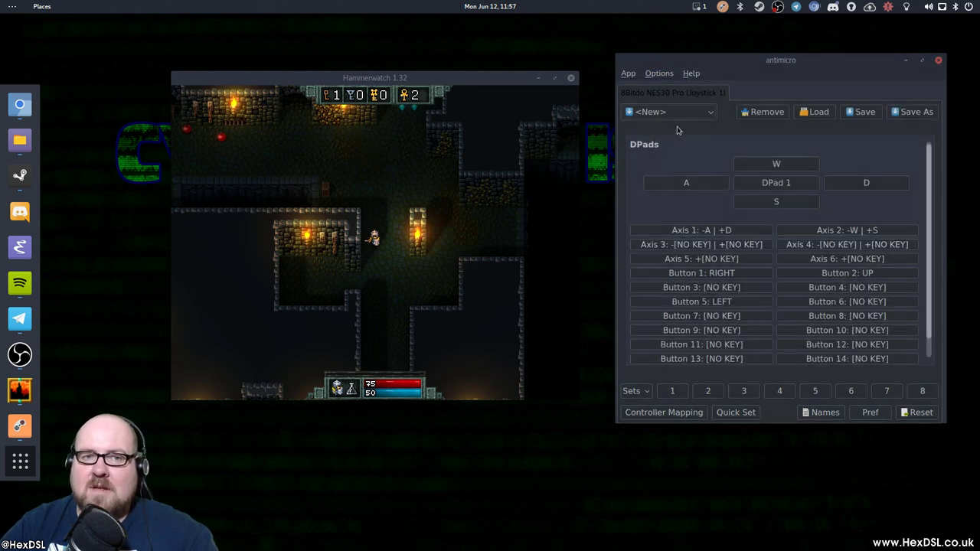
click(660, 73)
click(682, 150)
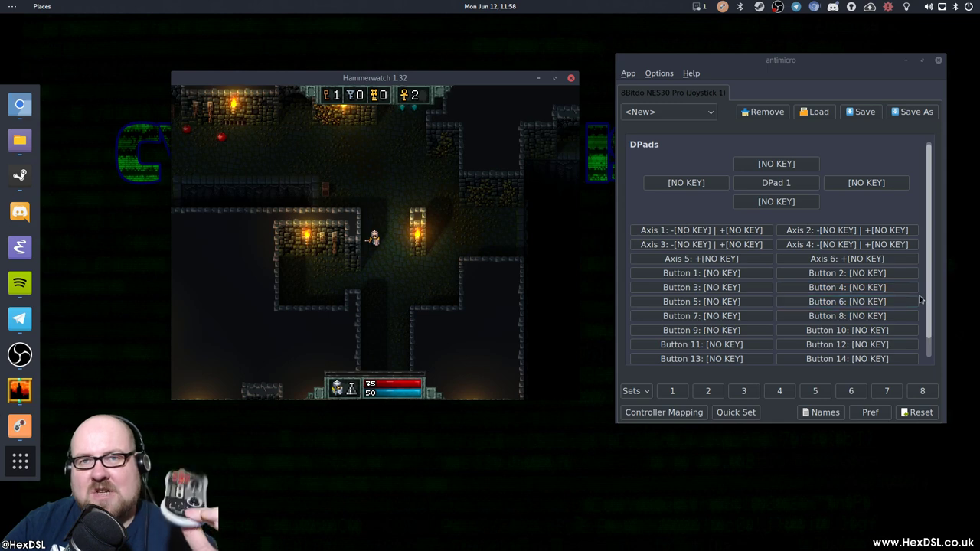
Quit antimicro completely through its system tray entry, leaving the Hammerwatch game running.
right_click(720, 7)
right_click(720, 7)
right_click(720, 7)
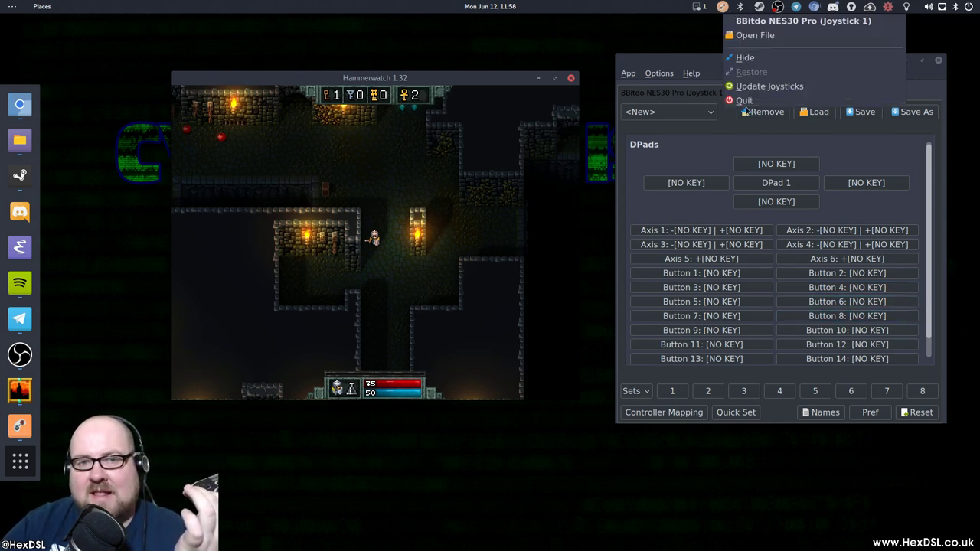
click(744, 101)
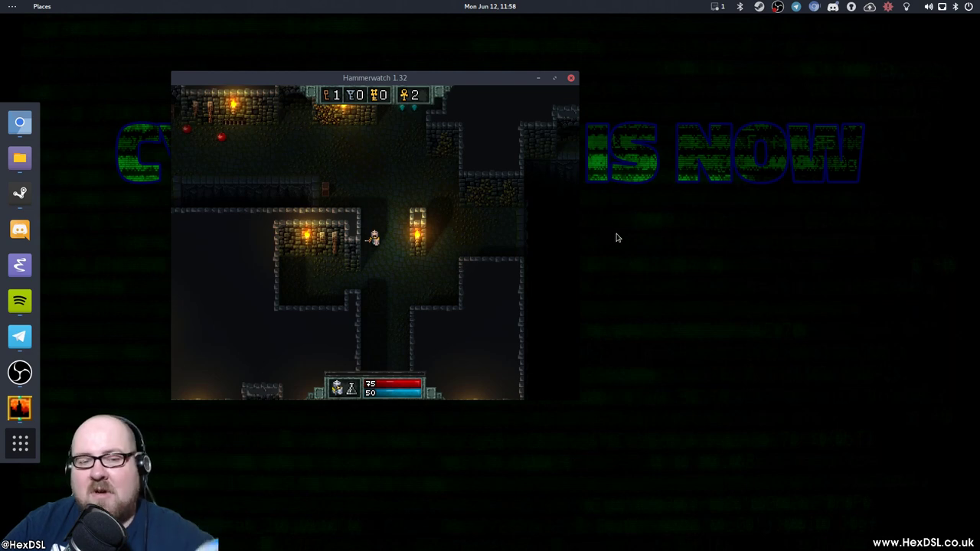